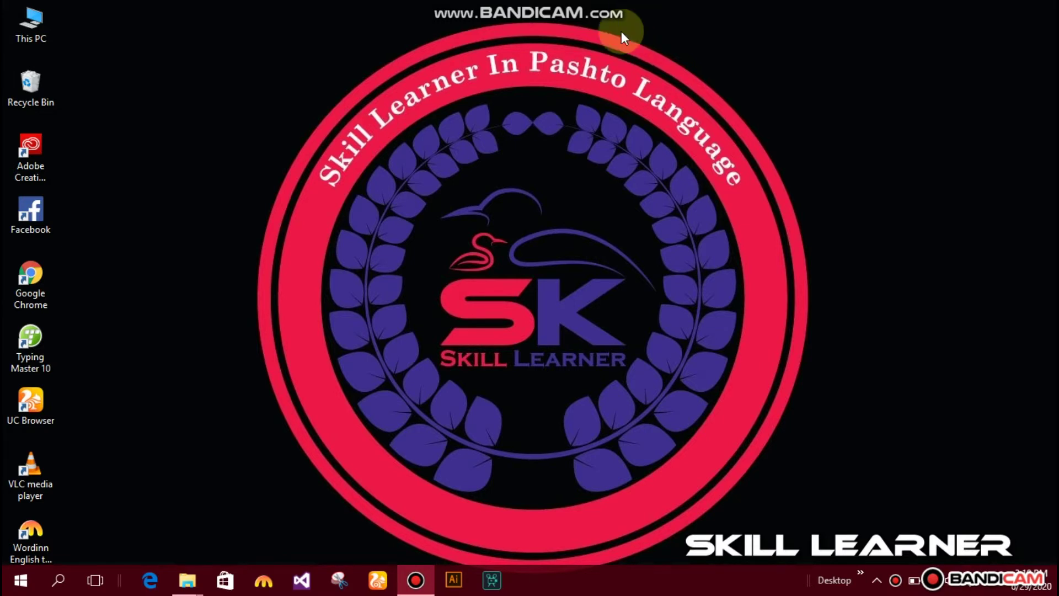
Launch Illustrator and show the File menu over the start screen
click(451, 581)
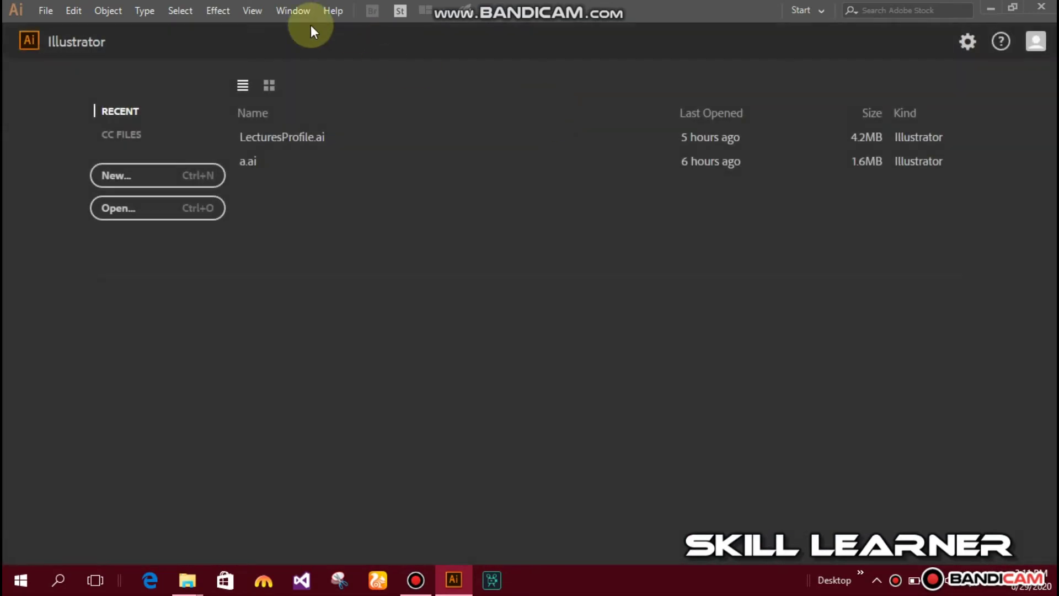
click(46, 12)
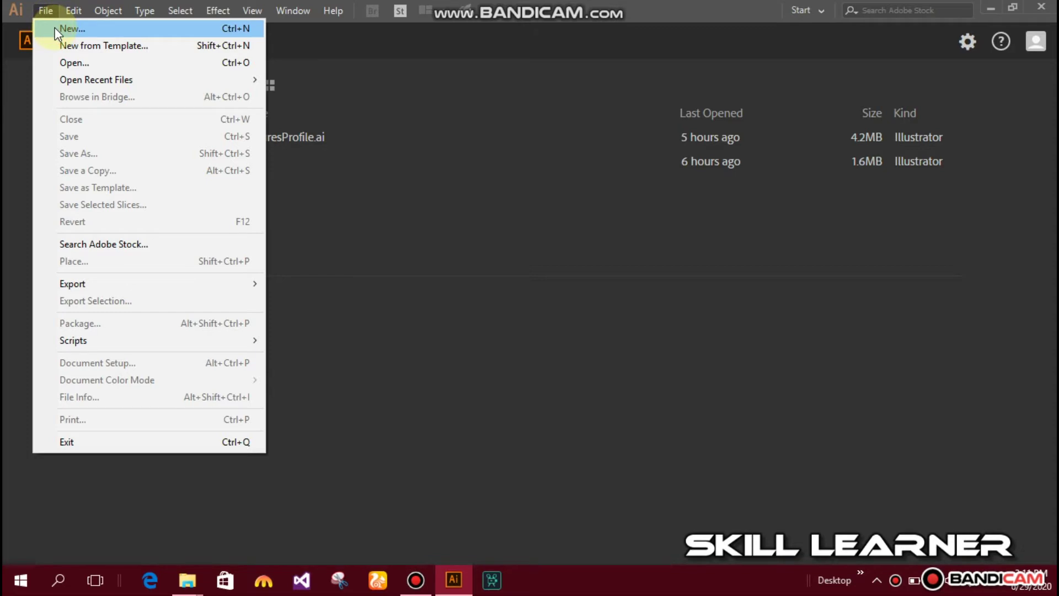
Start a new document and browse the Saved, Mobile and Web preset categories
click(55, 28)
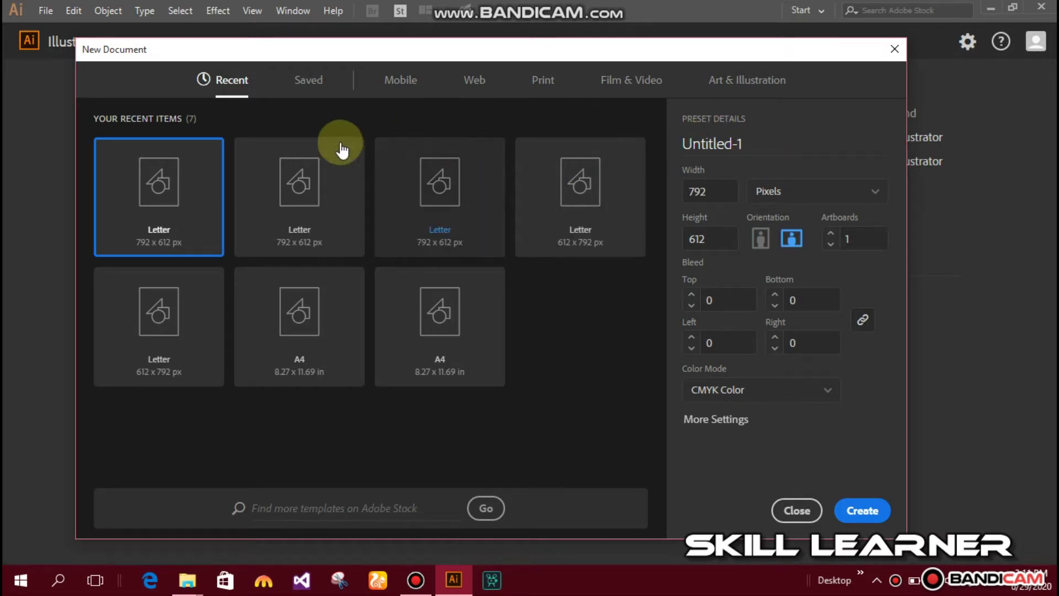
click(303, 82)
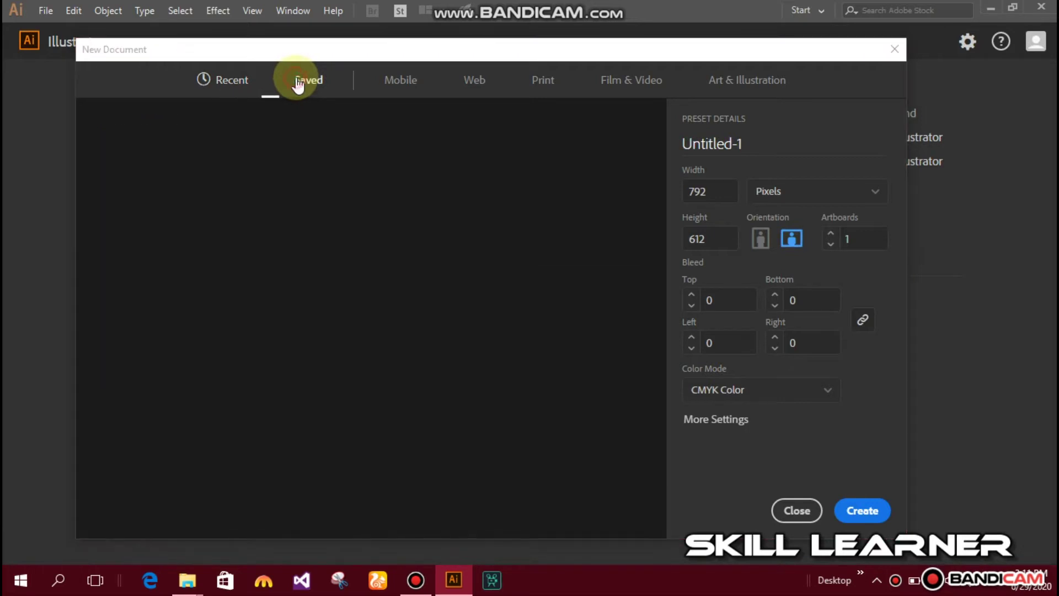
click(404, 82)
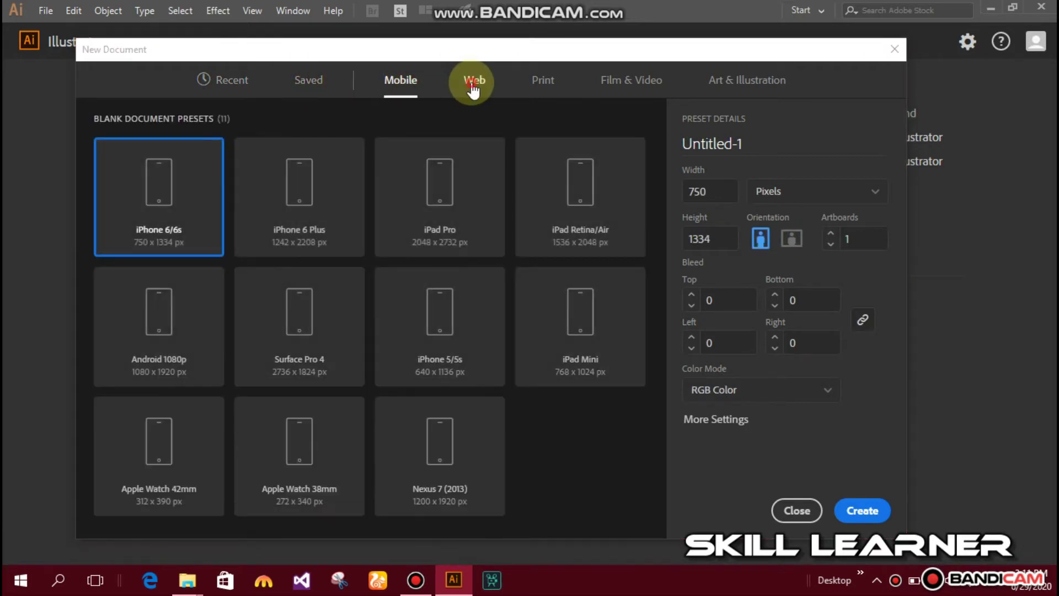
click(473, 82)
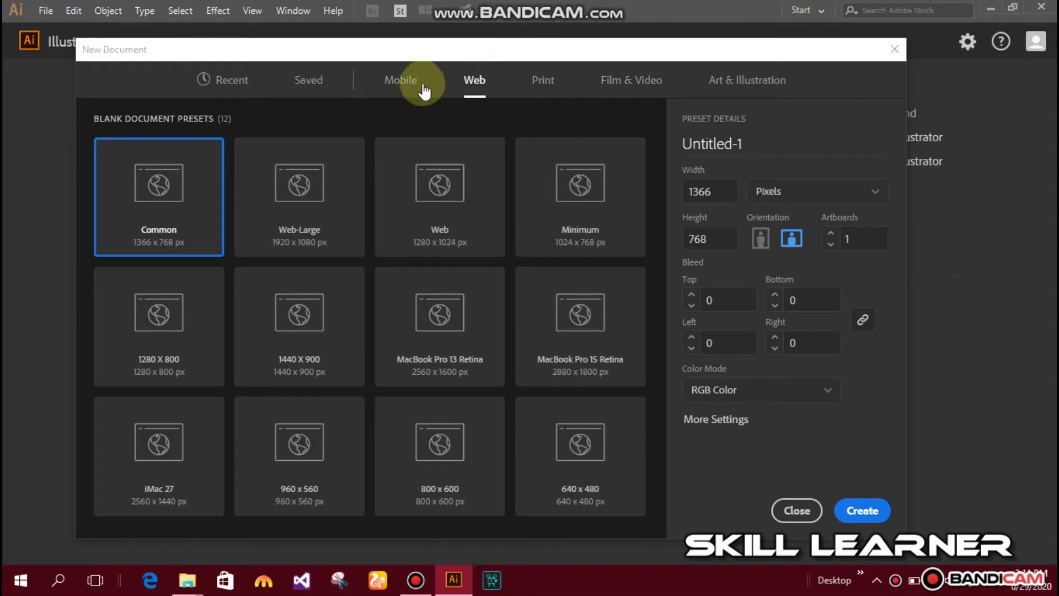
click(401, 82)
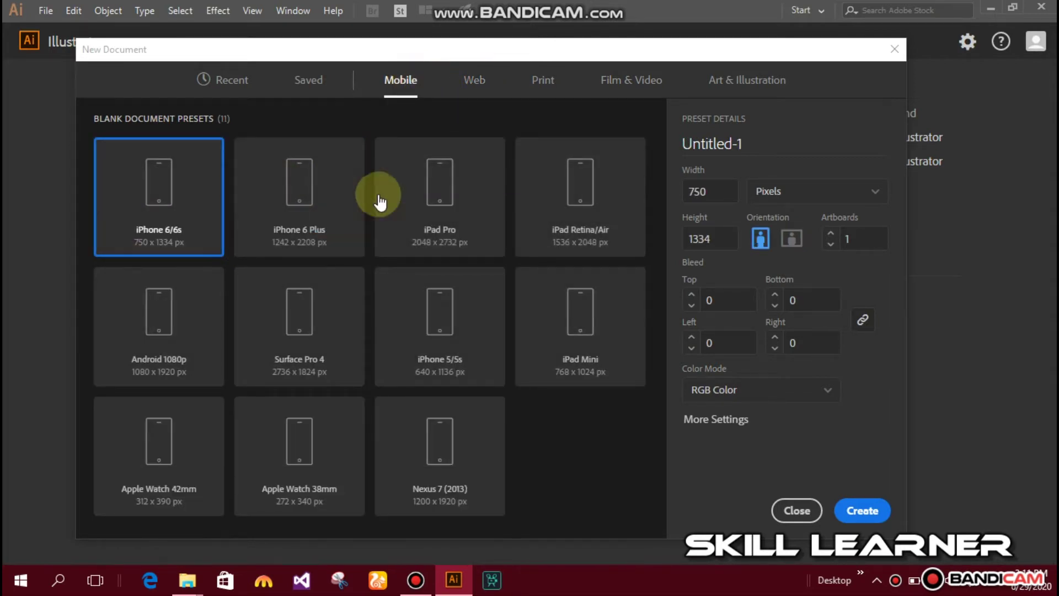
click(486, 80)
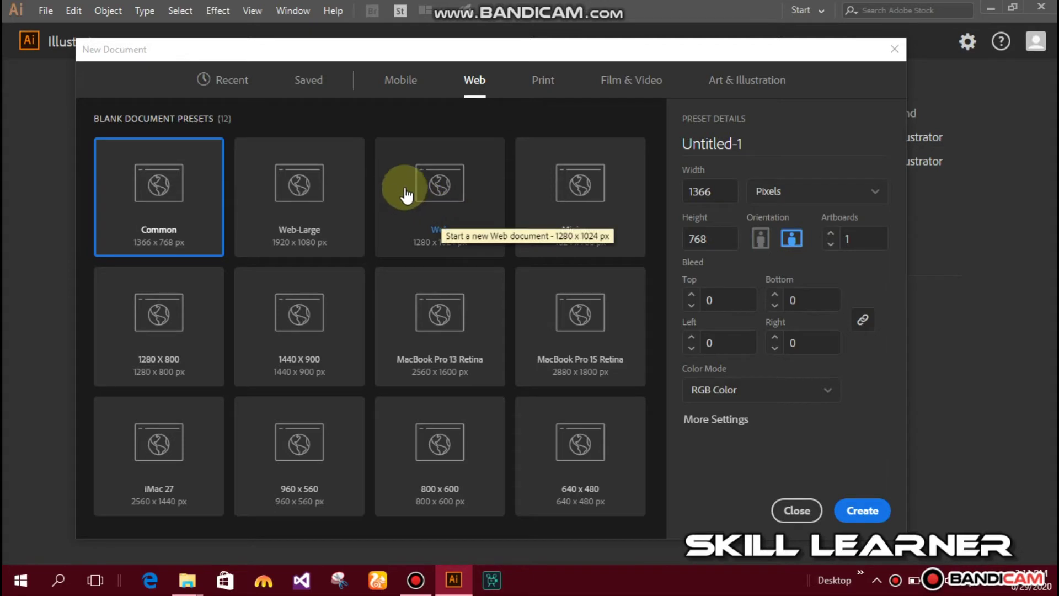
Compare Print, Film & Video and Art & Illustration presets, settling on Print's Letter 612 x 792 pt
click(534, 79)
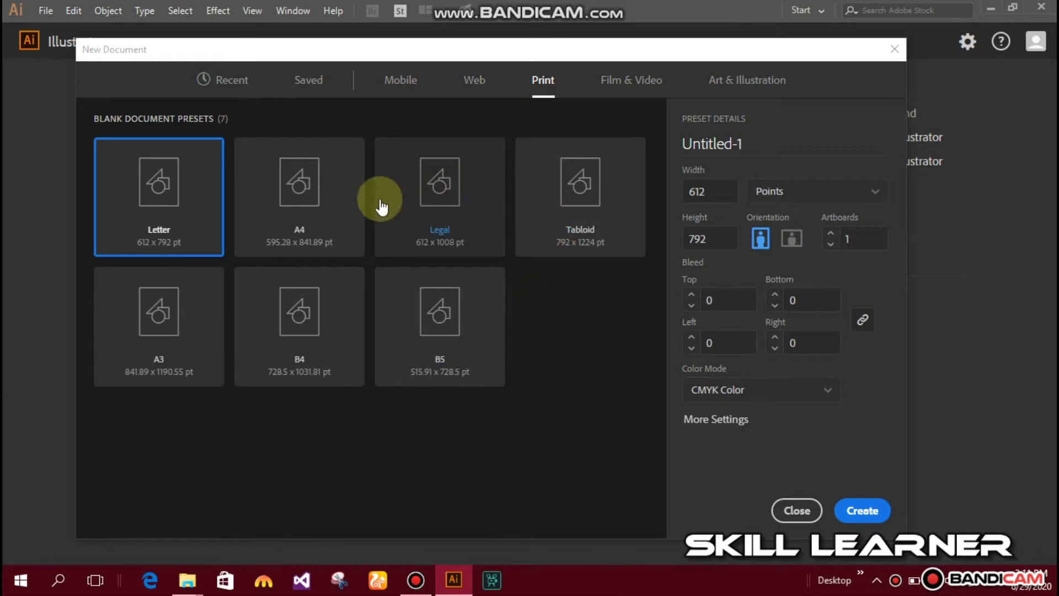
click(629, 80)
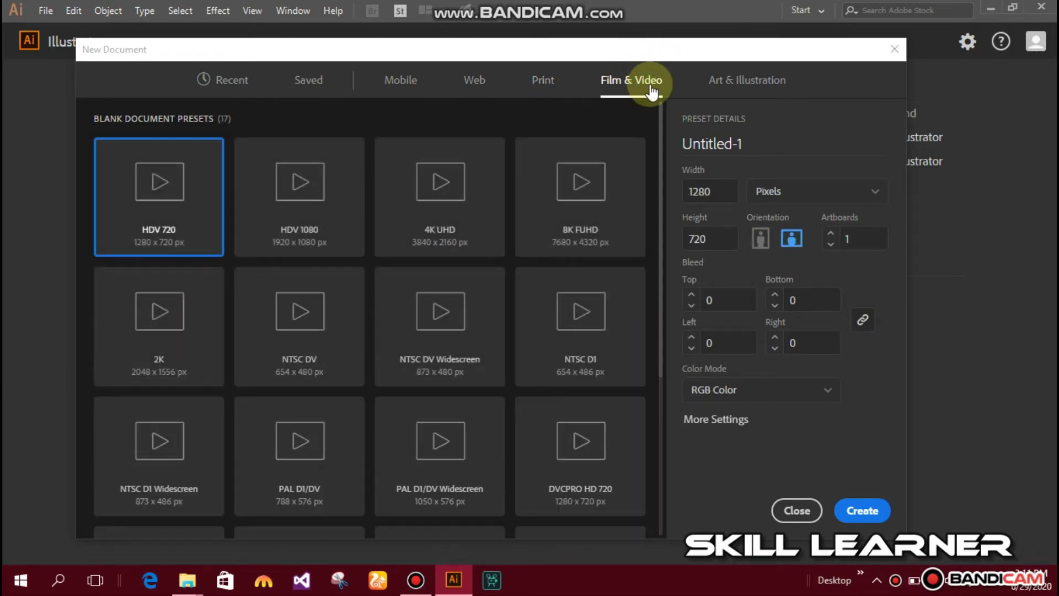
click(756, 88)
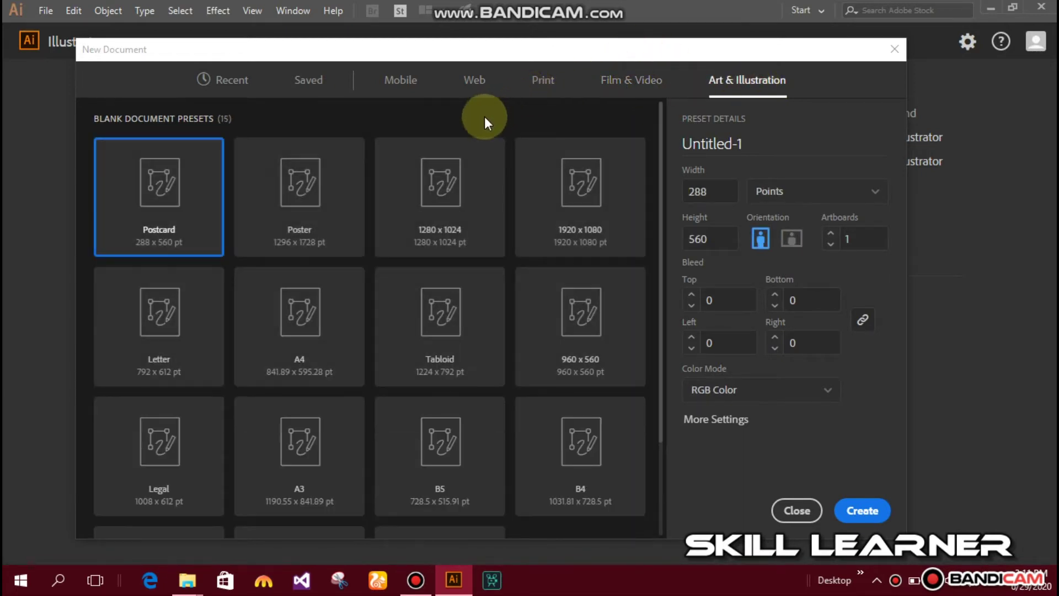
click(543, 83)
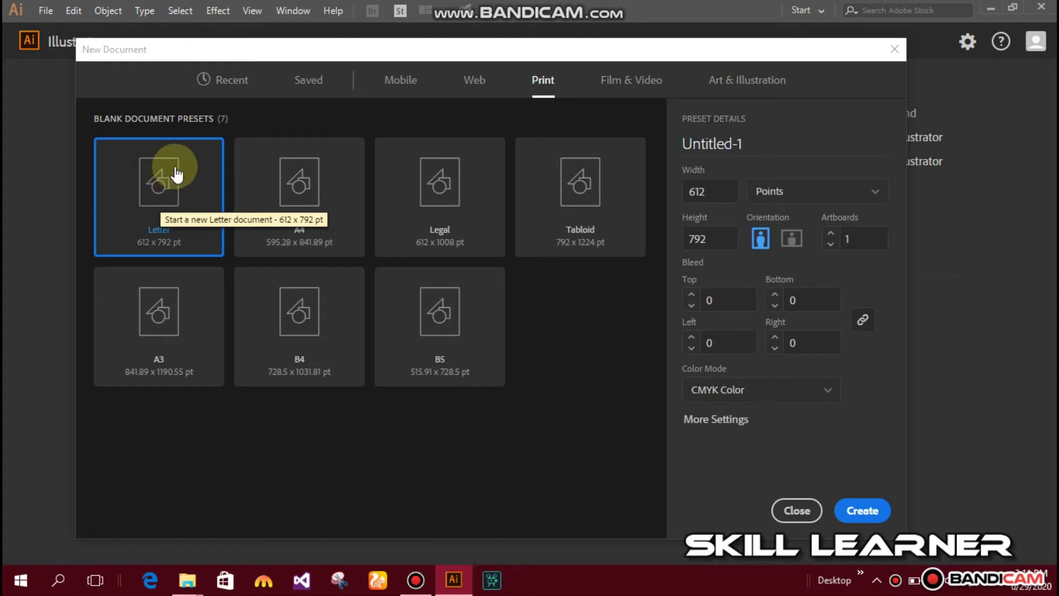
click(164, 204)
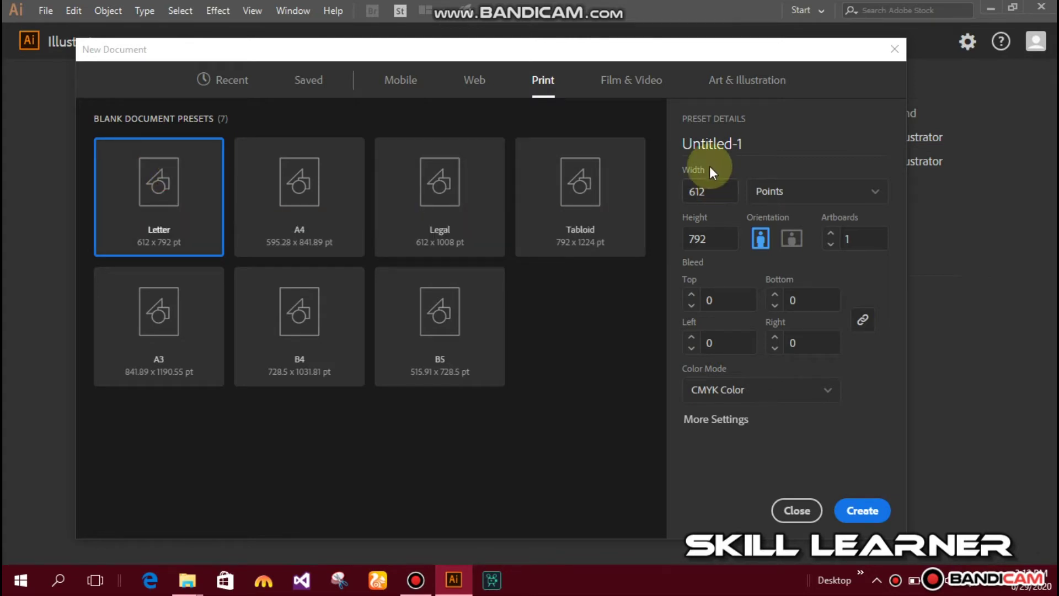
Replace the Untitled-1 document name with 'Interface Introduction'
drag(771, 150, 688, 145)
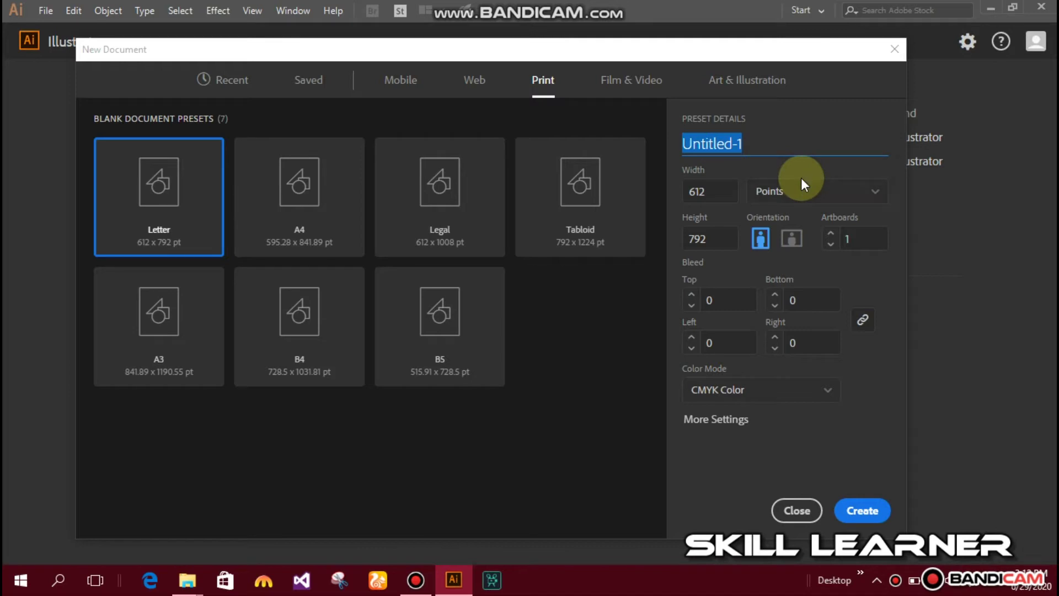
key(BackSpace)
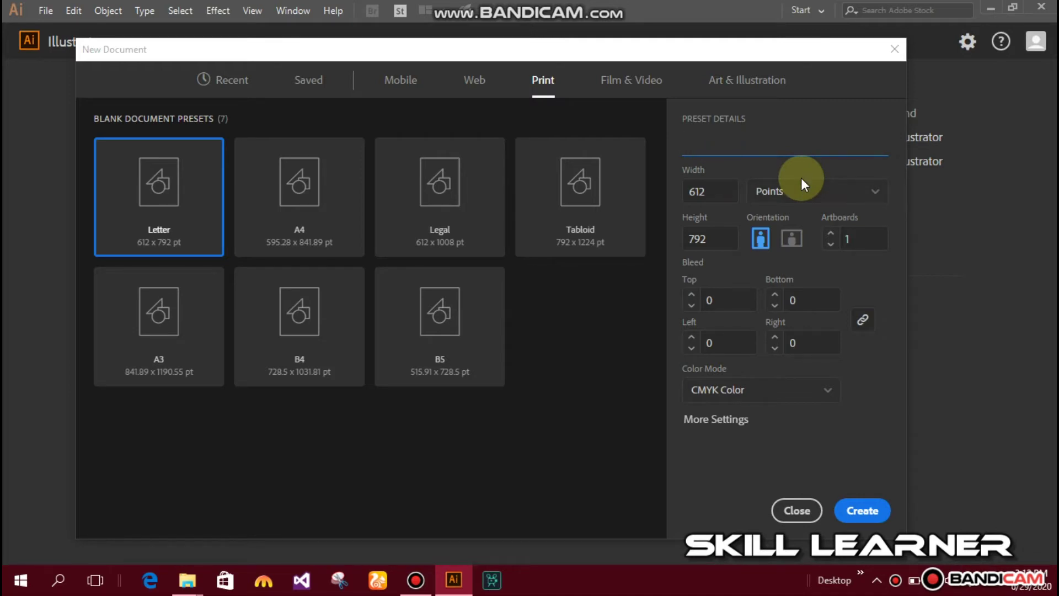
text(Int)
text(erface )
text(Intro)
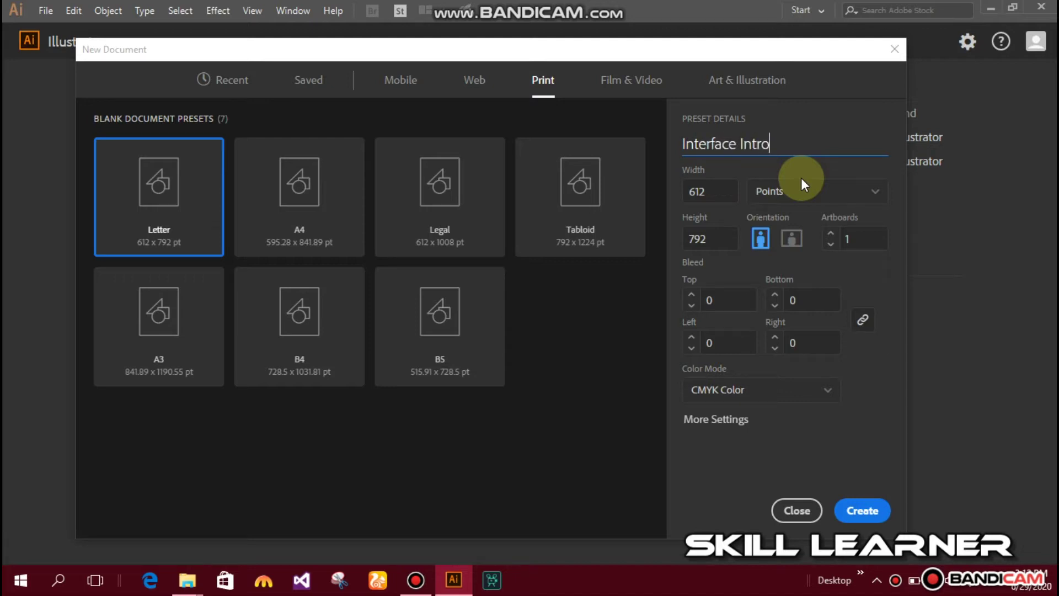
text(duction)
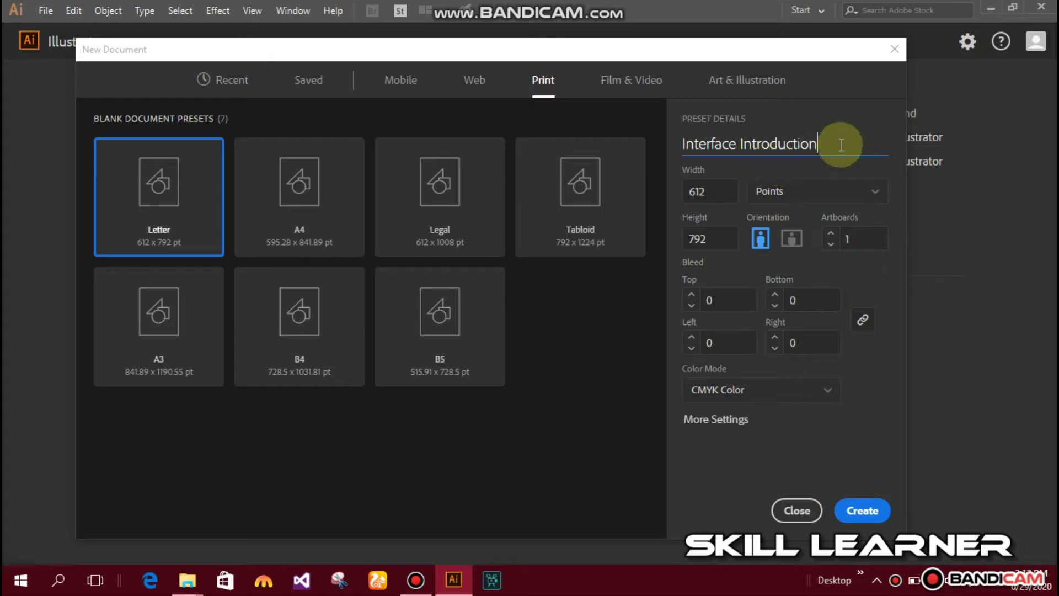
drag(841, 145, 680, 148)
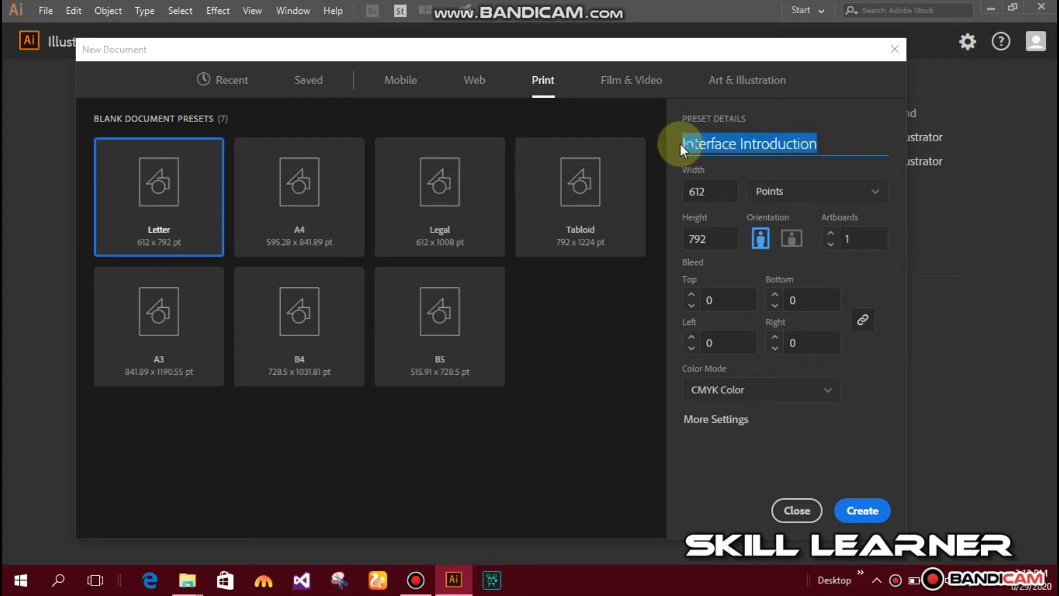
click(831, 145)
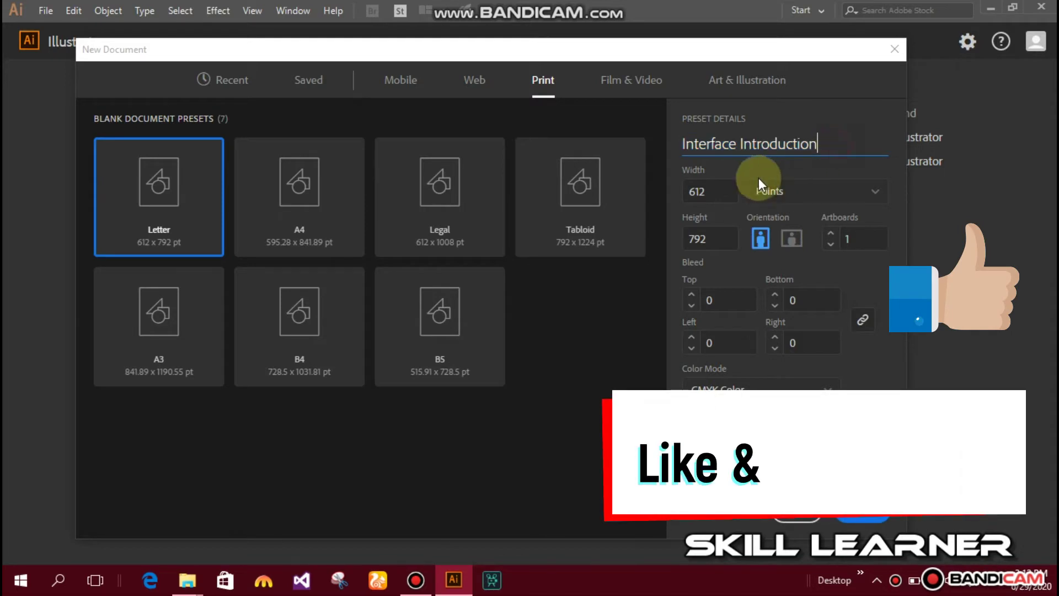
Check the 612 width and 792 height values, then bring up the units list
double_click(695, 191)
click(719, 191)
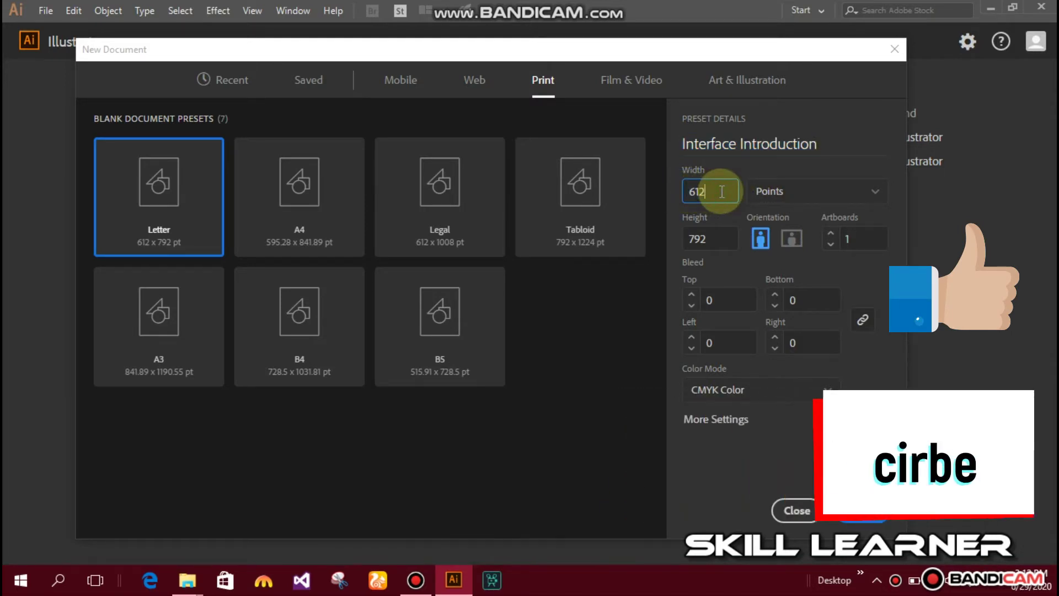
double_click(701, 192)
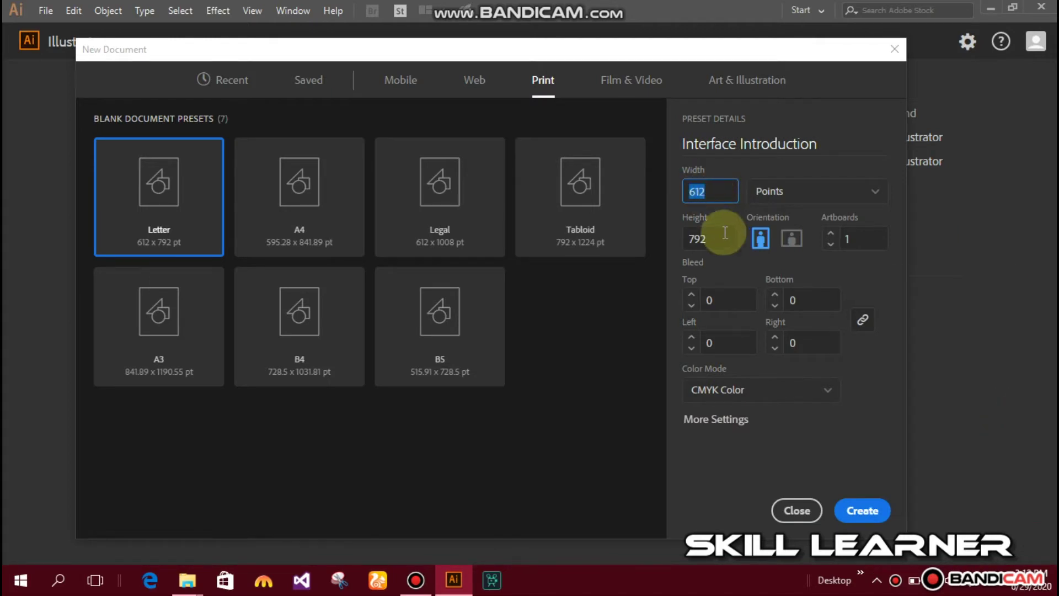
double_click(698, 239)
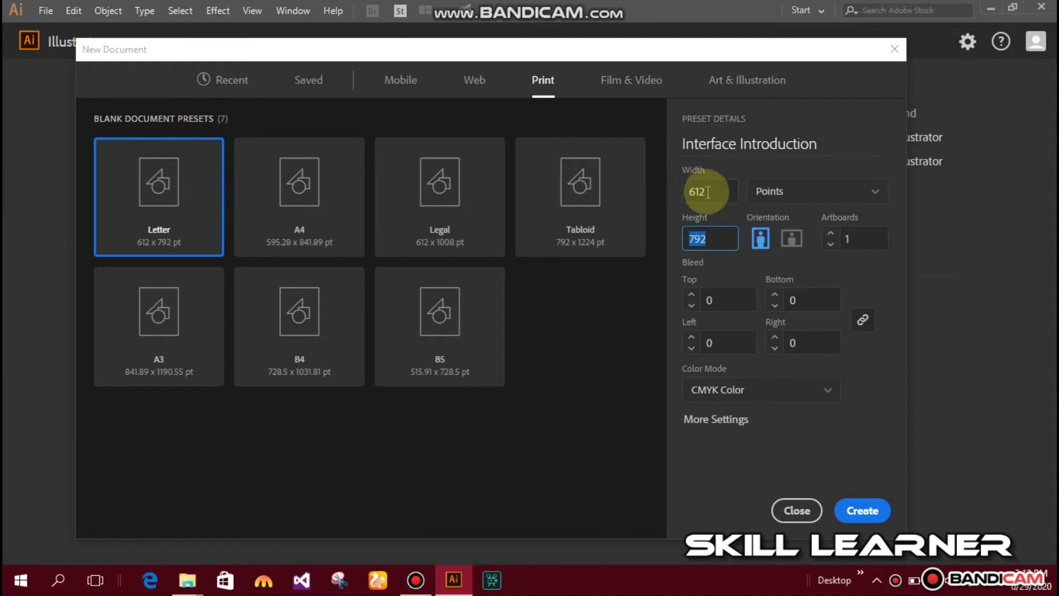
click(795, 195)
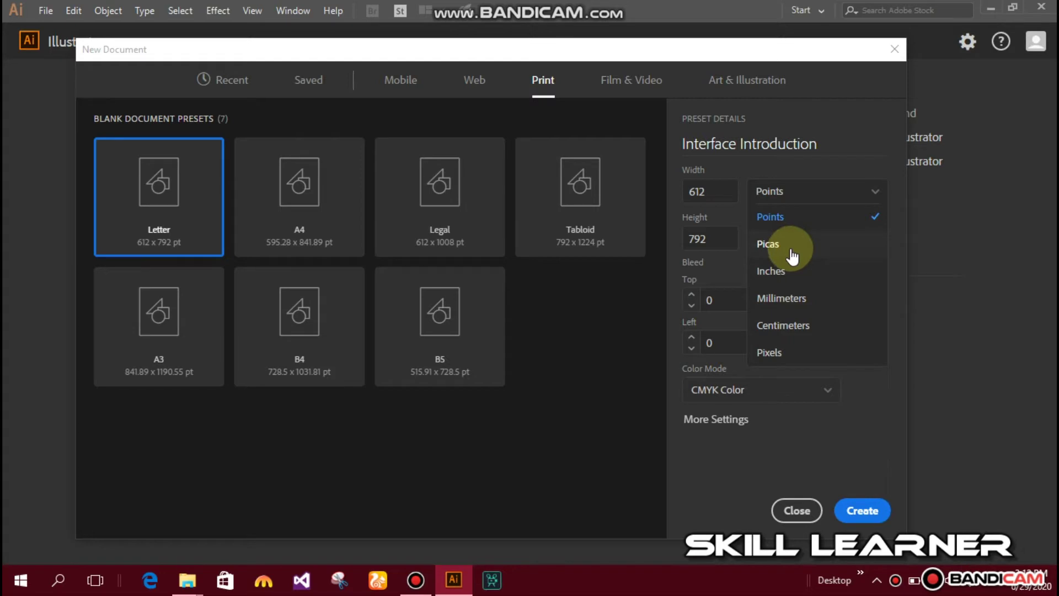
Try Pixels and then Inches as document units, checking the width and height
click(782, 196)
click(795, 198)
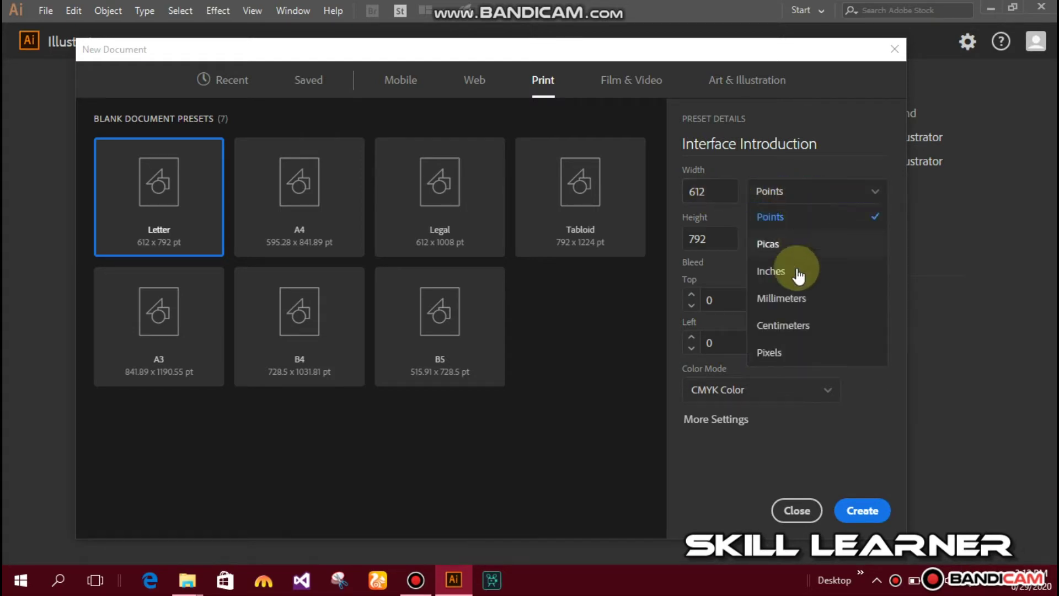
click(771, 353)
double_click(699, 191)
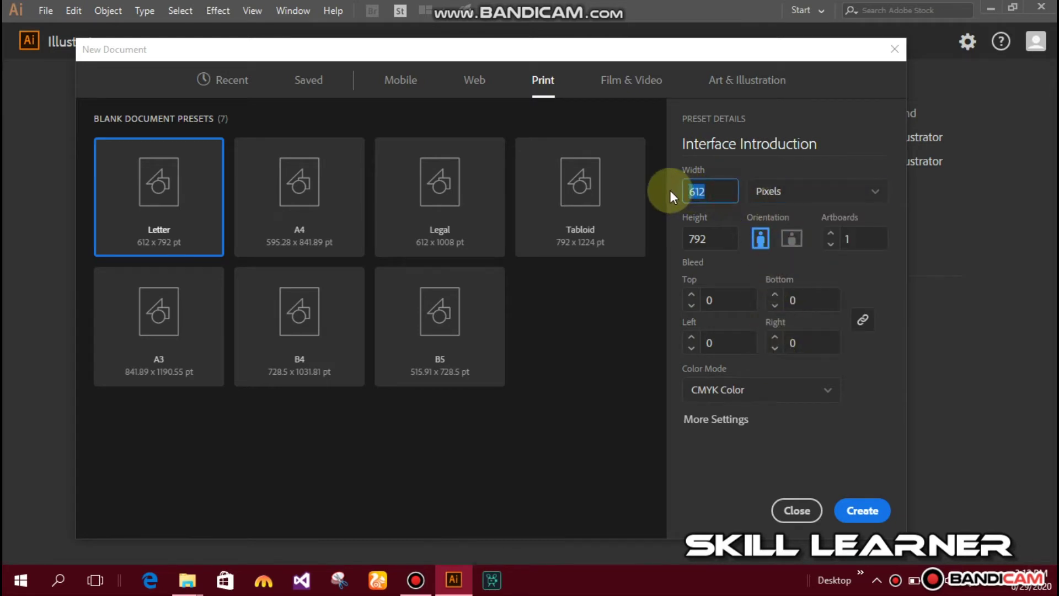
click(711, 238)
click(804, 200)
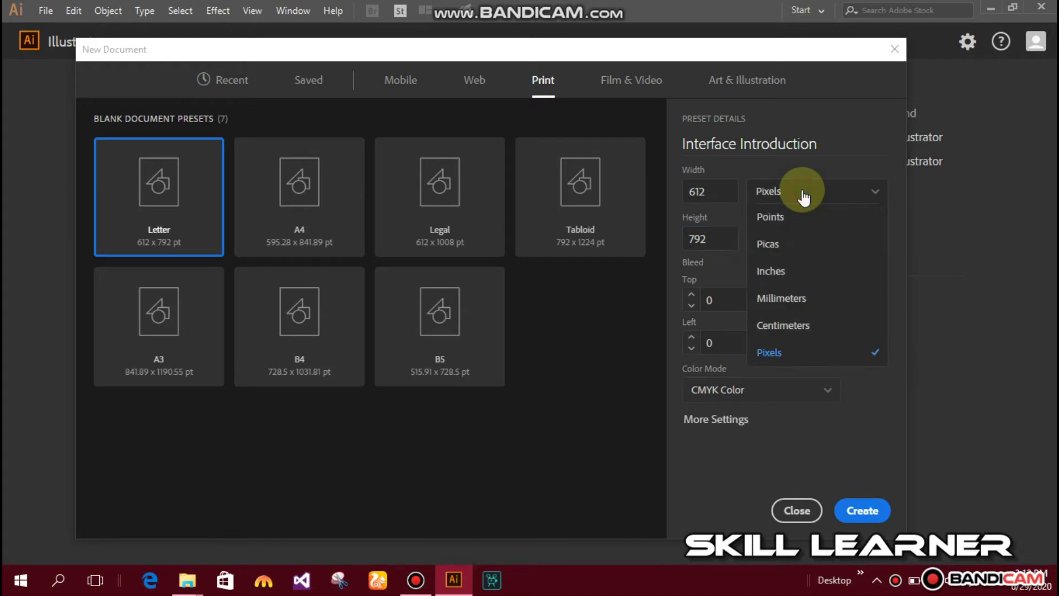
click(808, 270)
Review the 8.5 x 11 inch size, settle on Pixels, and set landscape orientation
click(699, 186)
double_click(687, 237)
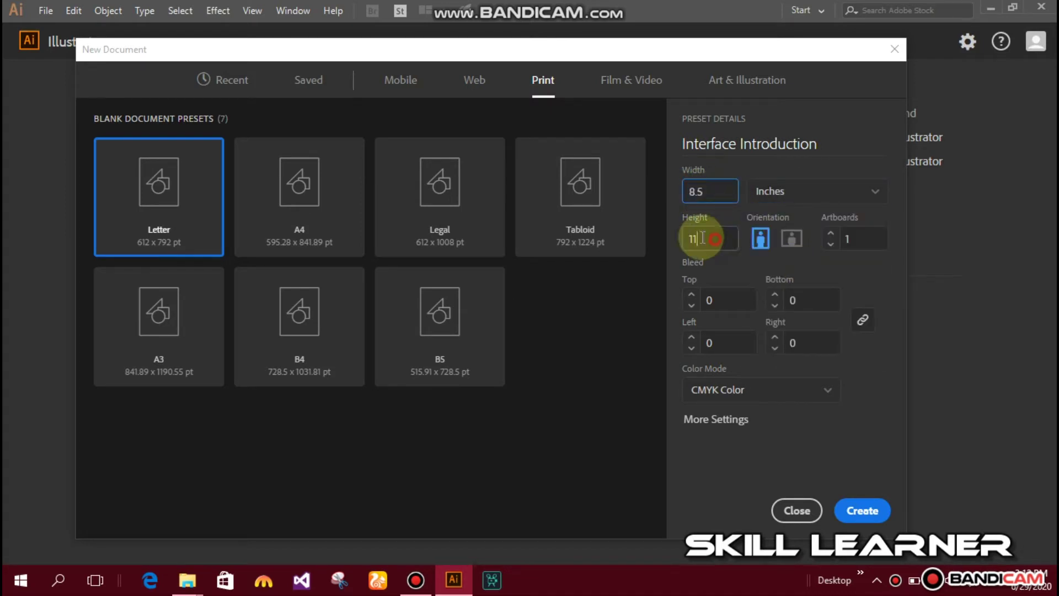
click(805, 194)
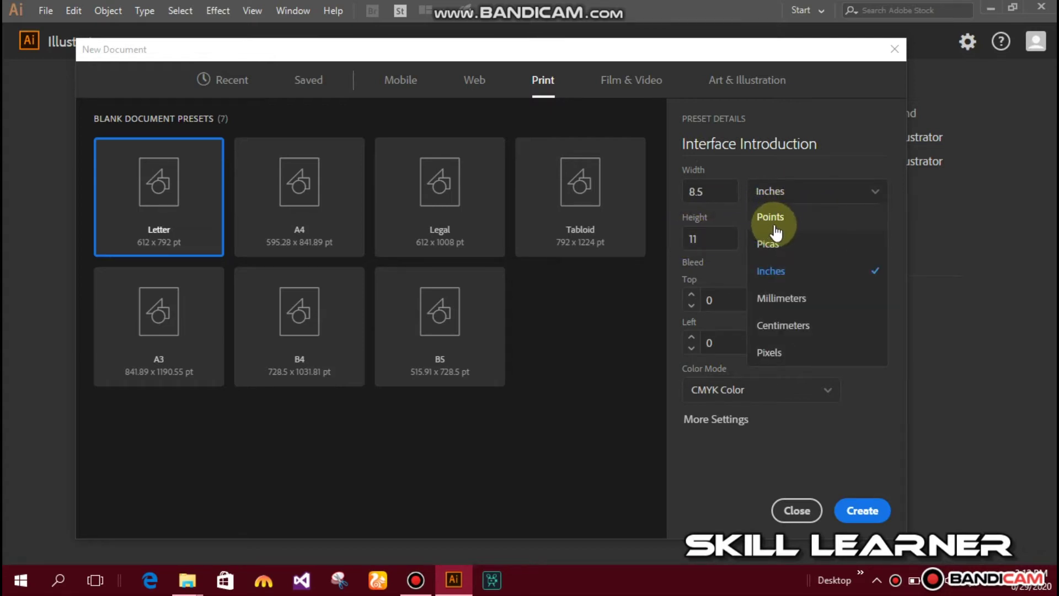
click(780, 353)
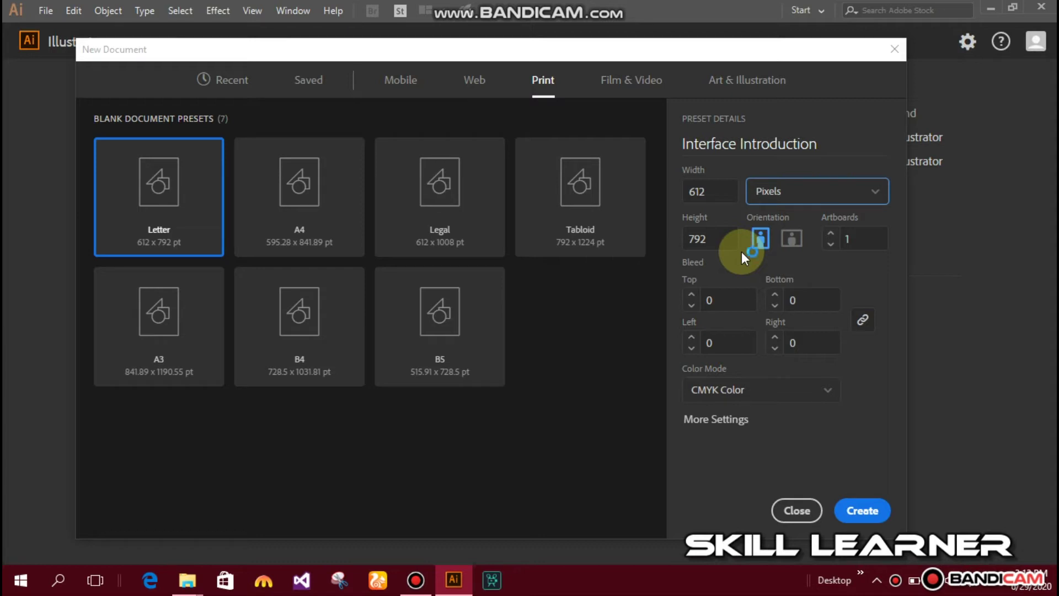
click(793, 249)
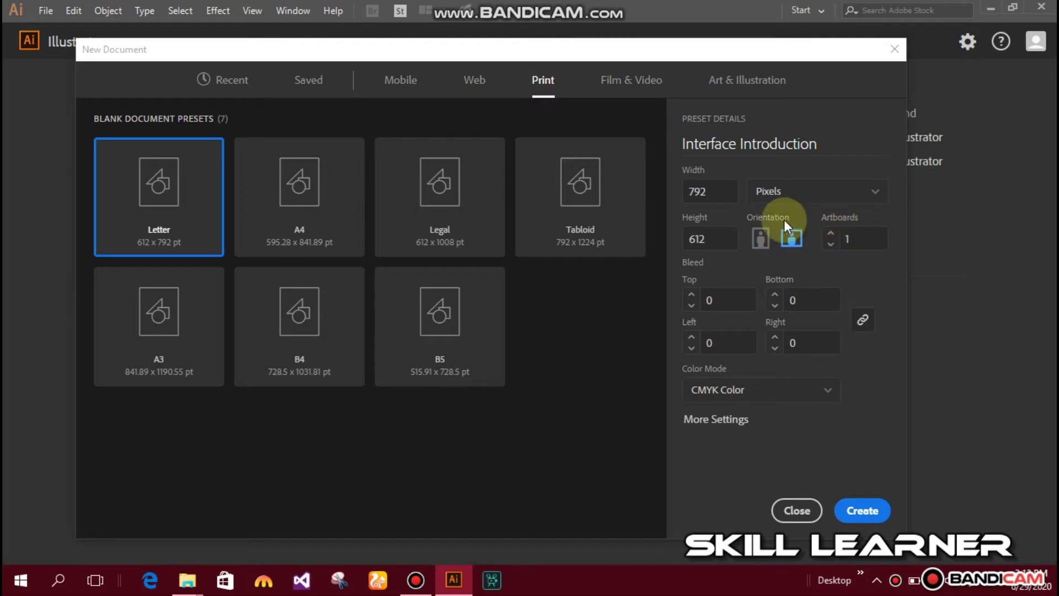
Set six artboards and create the landscape Interface Introduction document
click(848, 240)
text(6)
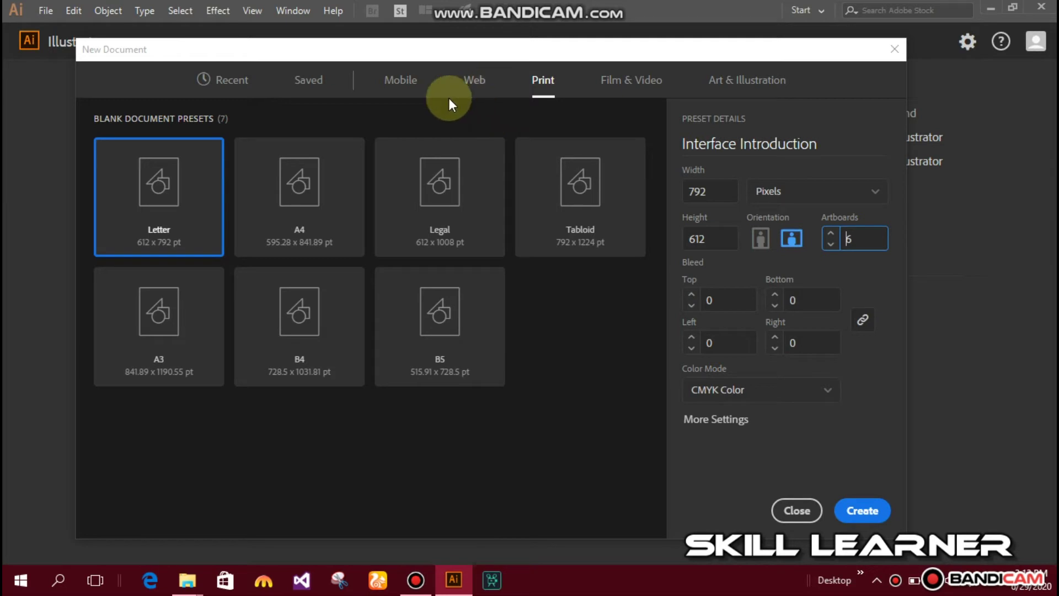
click(863, 510)
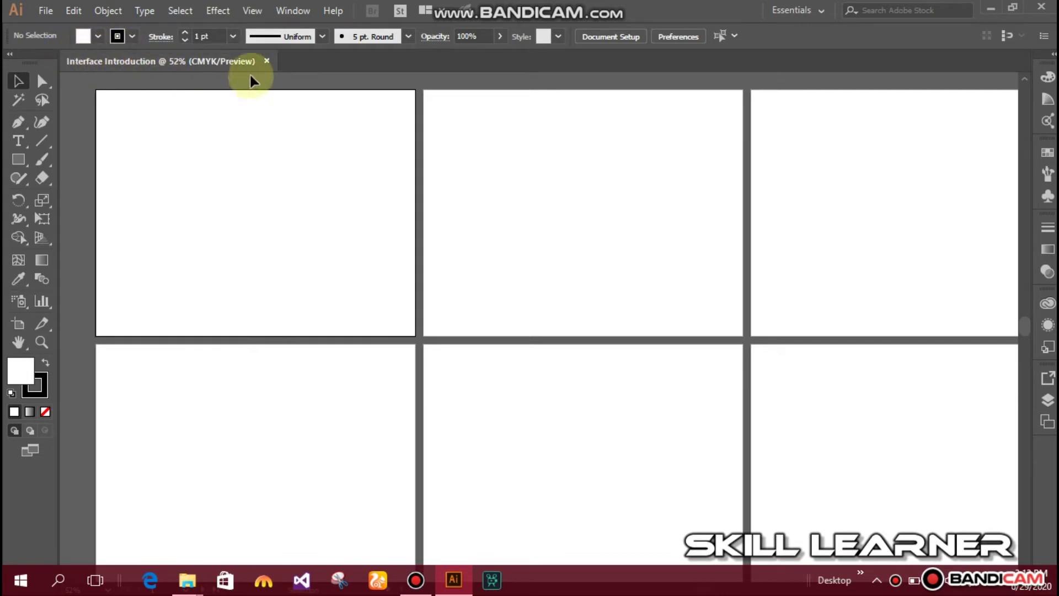
Close the six-artboard Interface Introduction document, leaving an empty workspace
click(266, 61)
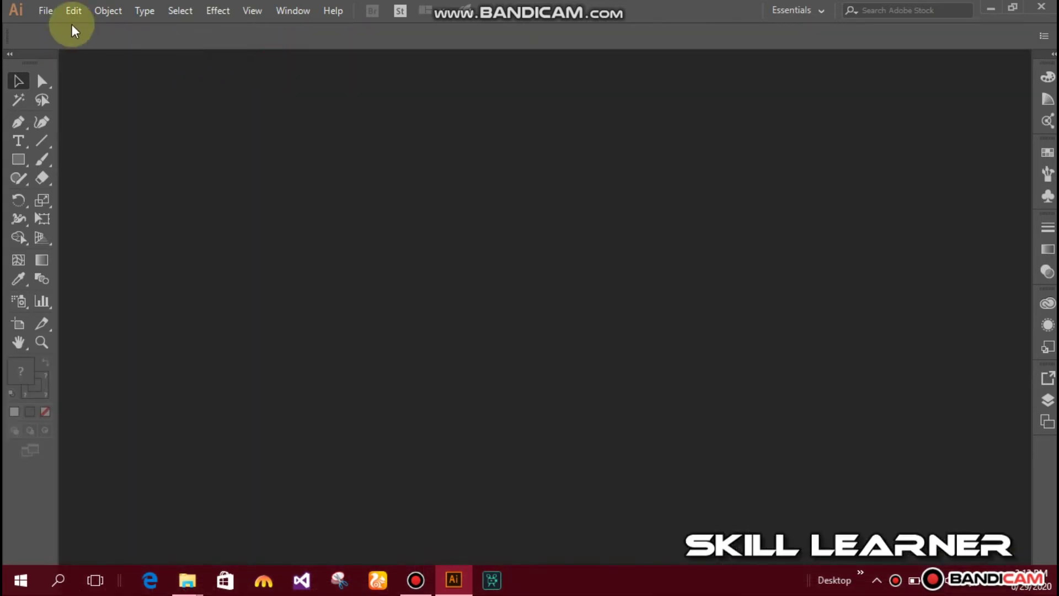
click(46, 11)
Create a new 'Interface Introduction' document with one 792 x 612 px landscape artboard
click(57, 29)
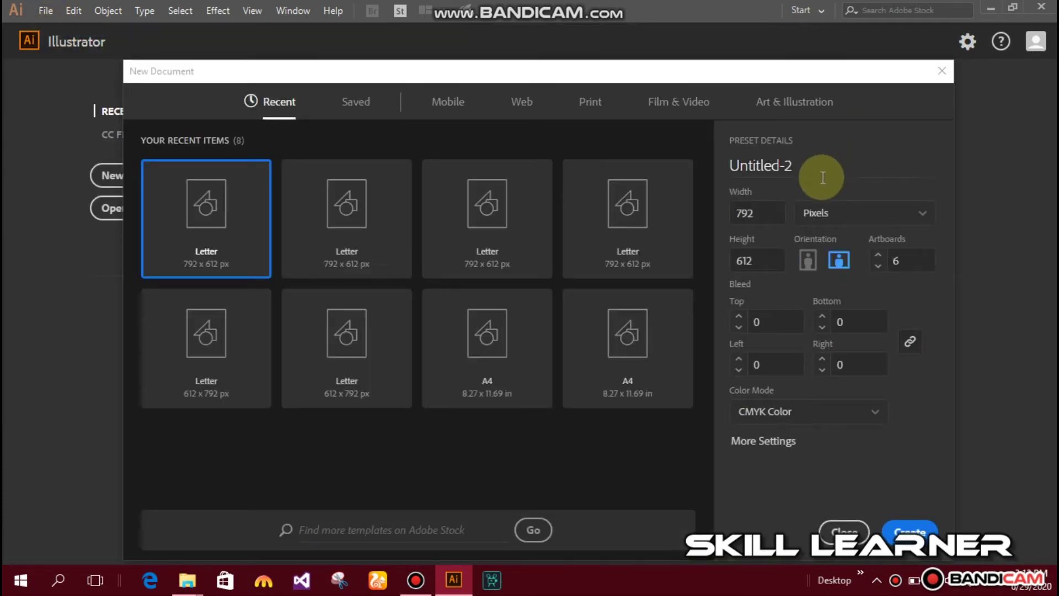
click(826, 171)
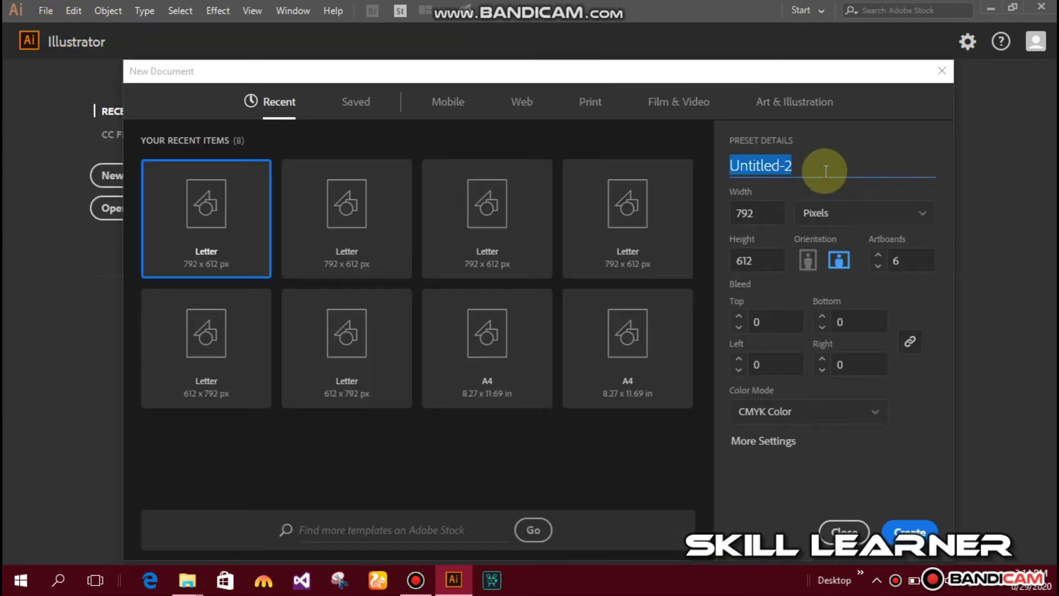
text(Interface Introduction)
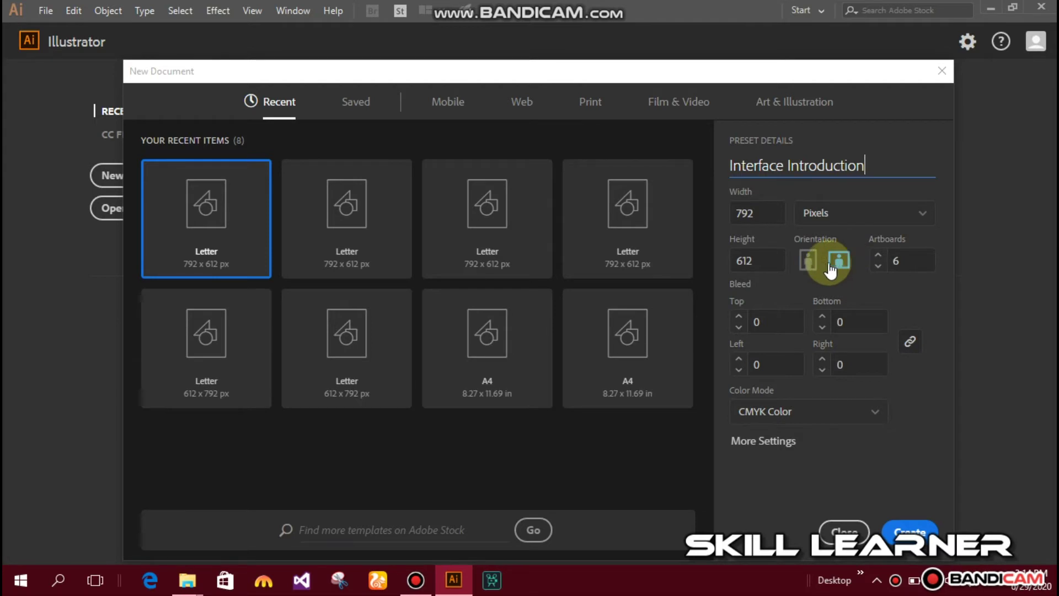
double_click(895, 260)
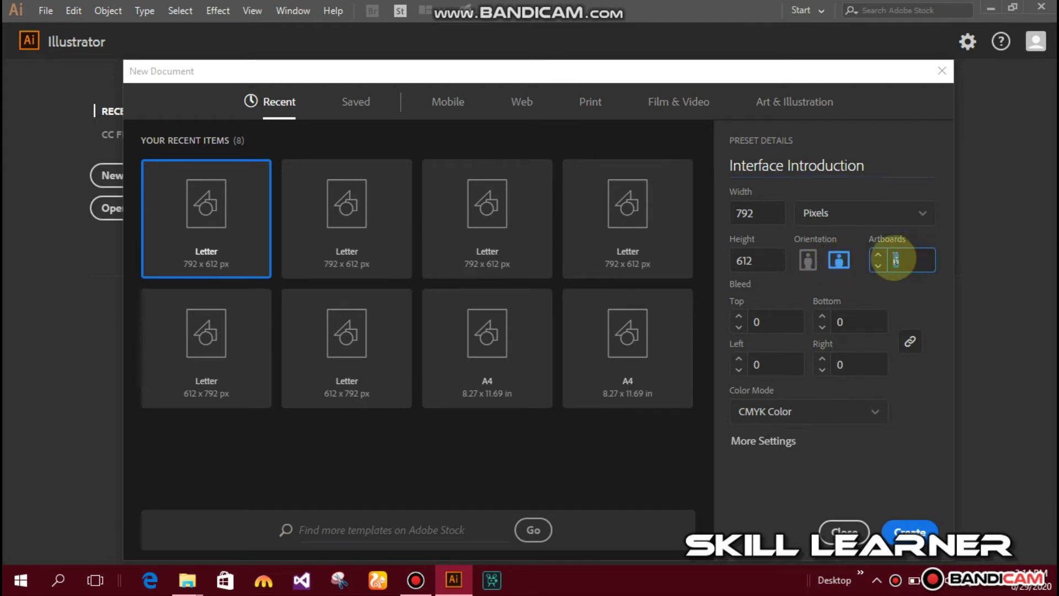
text(1)
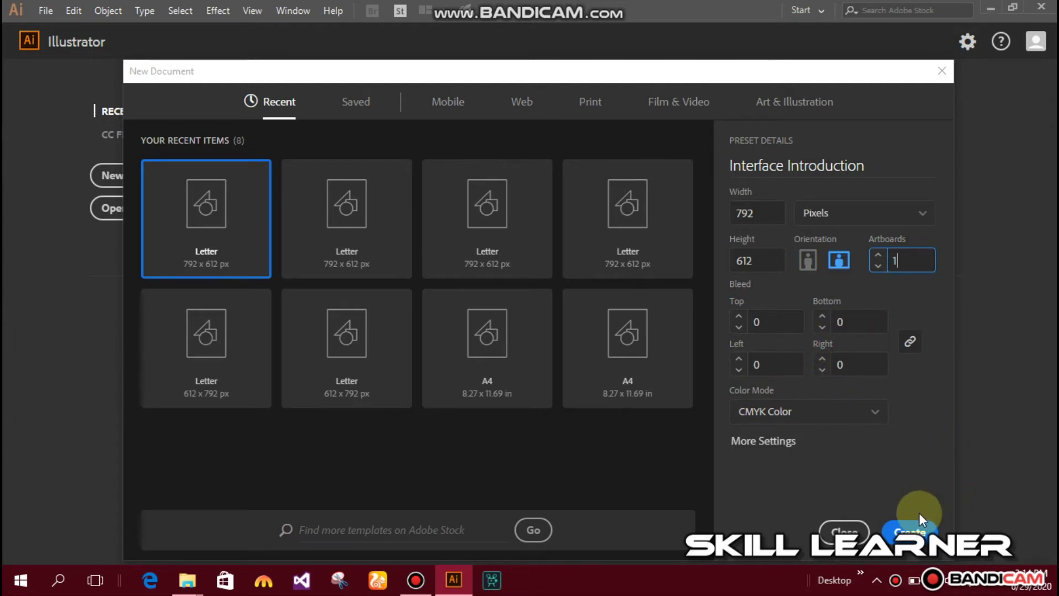
click(910, 530)
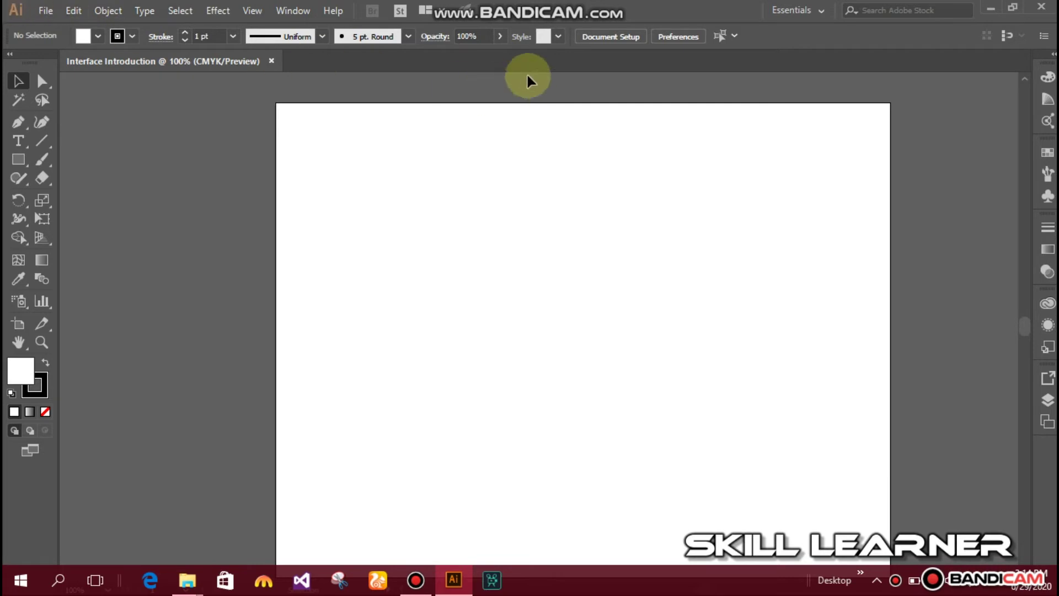
click(44, 12)
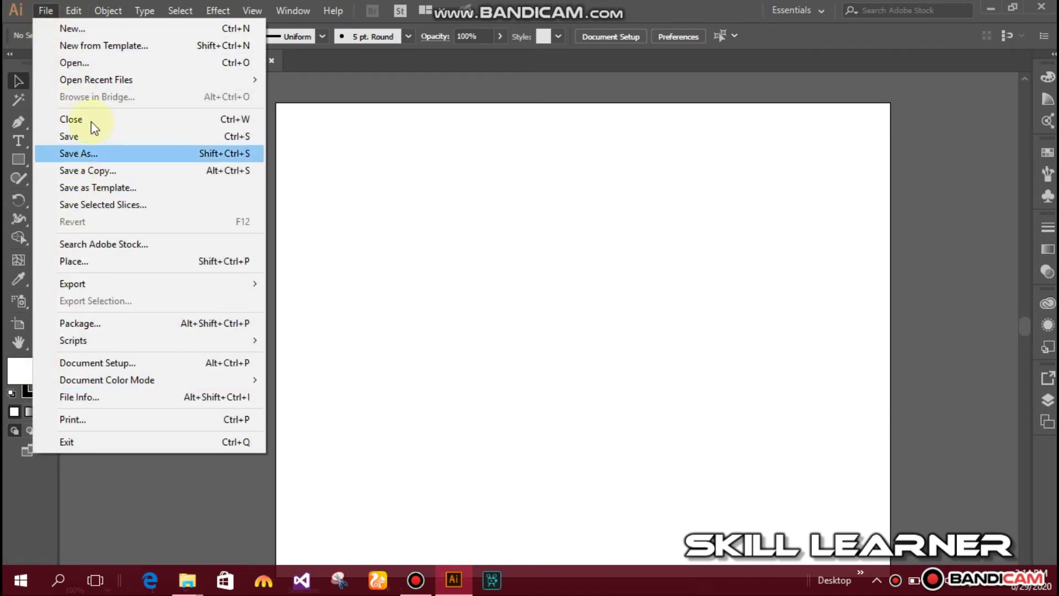
key(Escape)
click(198, 10)
mouse_move(333, 11)
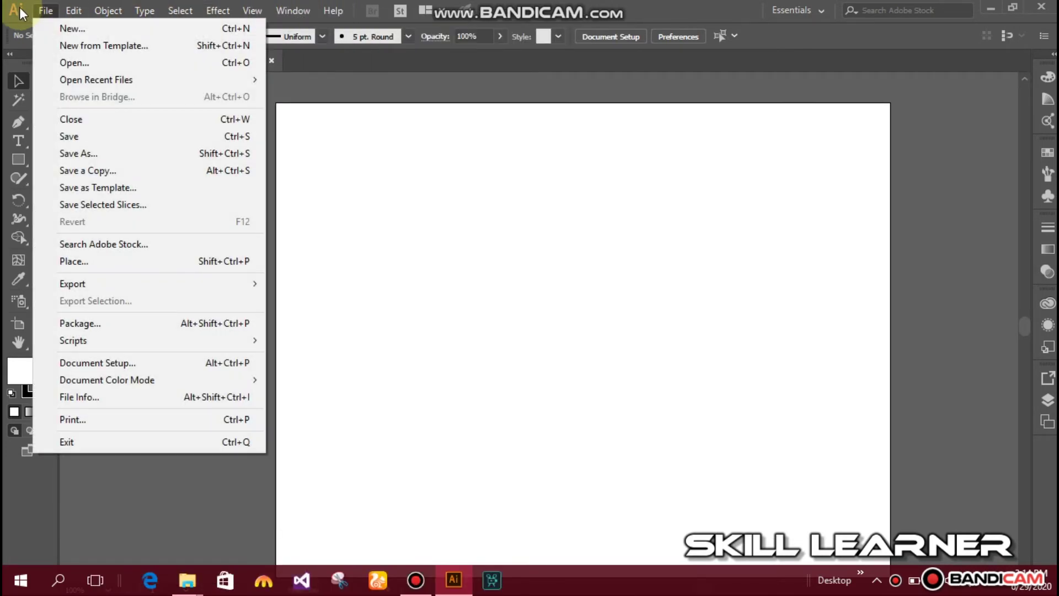
click(455, 91)
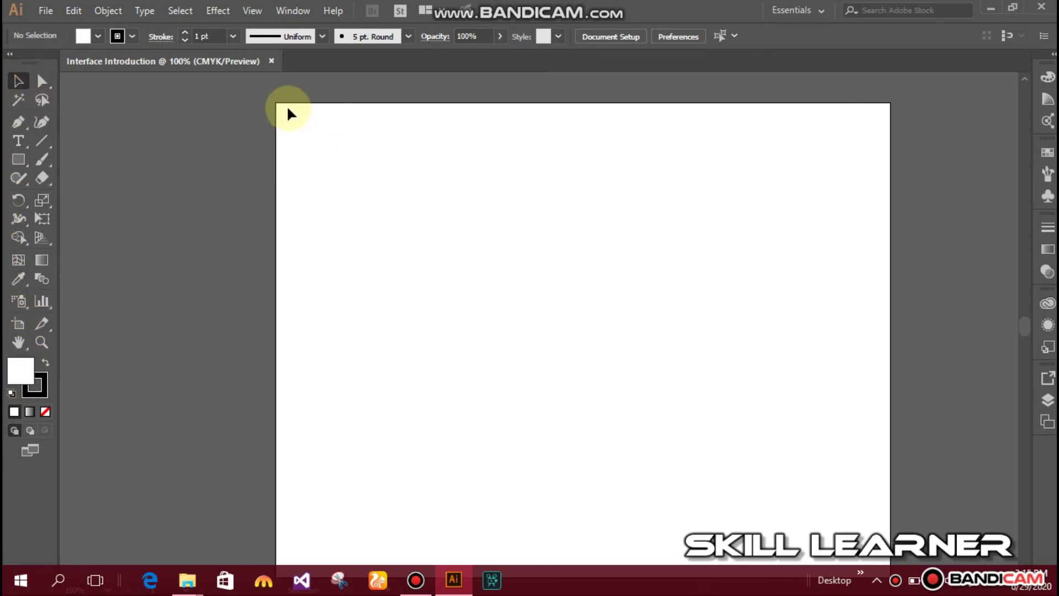
Drag marquees over the blank artboard, then expand the docked Color, Symbols, Transparency and Appearance panels
drag(288, 113, 715, 428)
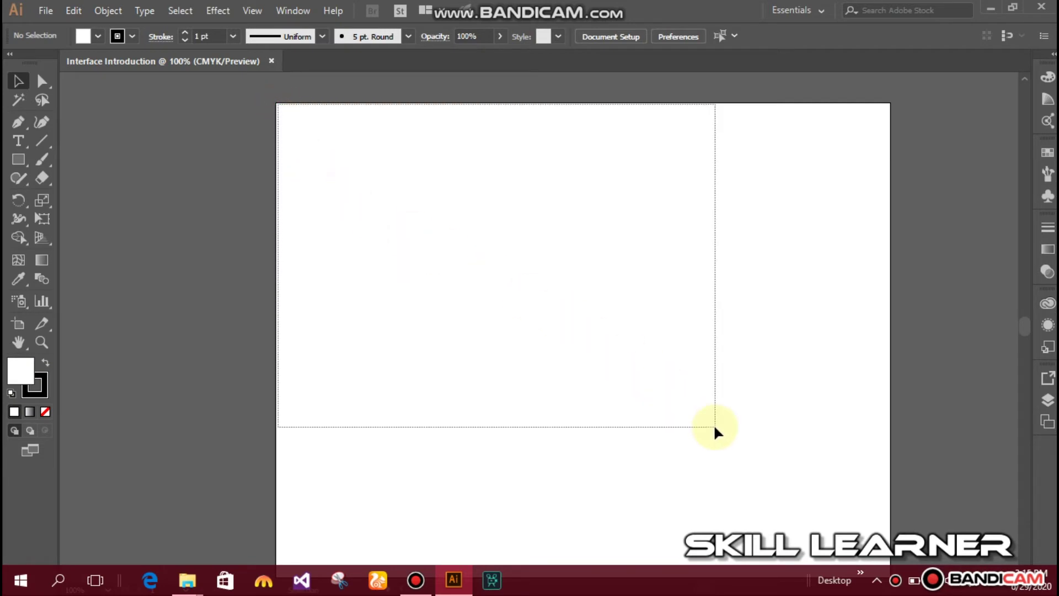
mouse_move(714, 428)
mouse_down()
mouse_move(868, 471)
mouse_move(910, 558)
mouse_up()
mouse_move(278, 110)
mouse_down()
mouse_move(345, 214)
mouse_move(501, 380)
mouse_up()
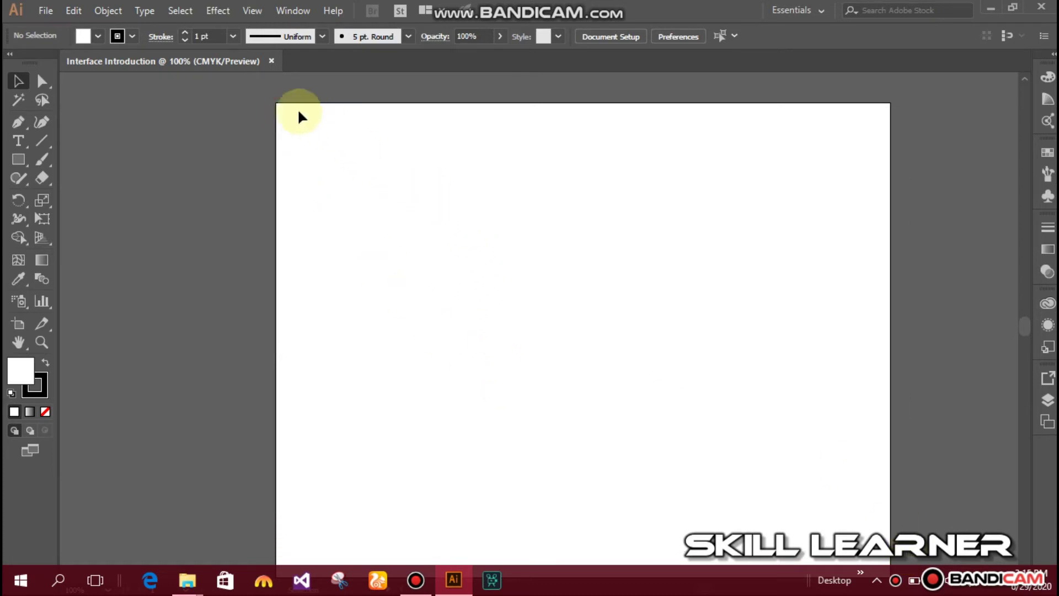
mouse_move(280, 107)
mouse_down()
mouse_move(462, 329)
mouse_move(763, 577)
mouse_move(772, 552)
mouse_up()
click(1053, 54)
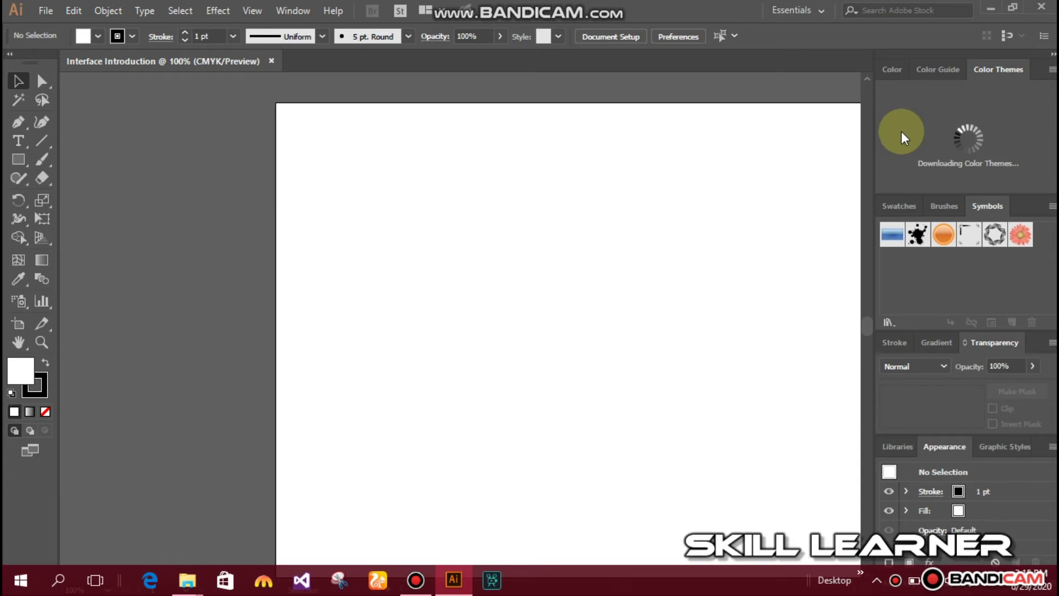
Collapse the expanded right-side panels back to icons
click(1052, 54)
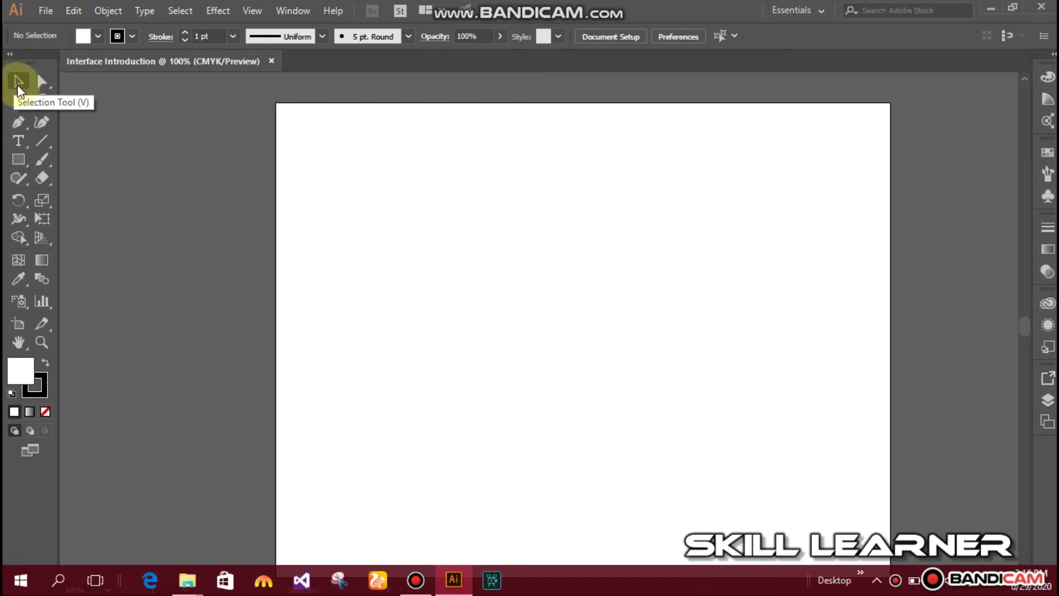
click(17, 80)
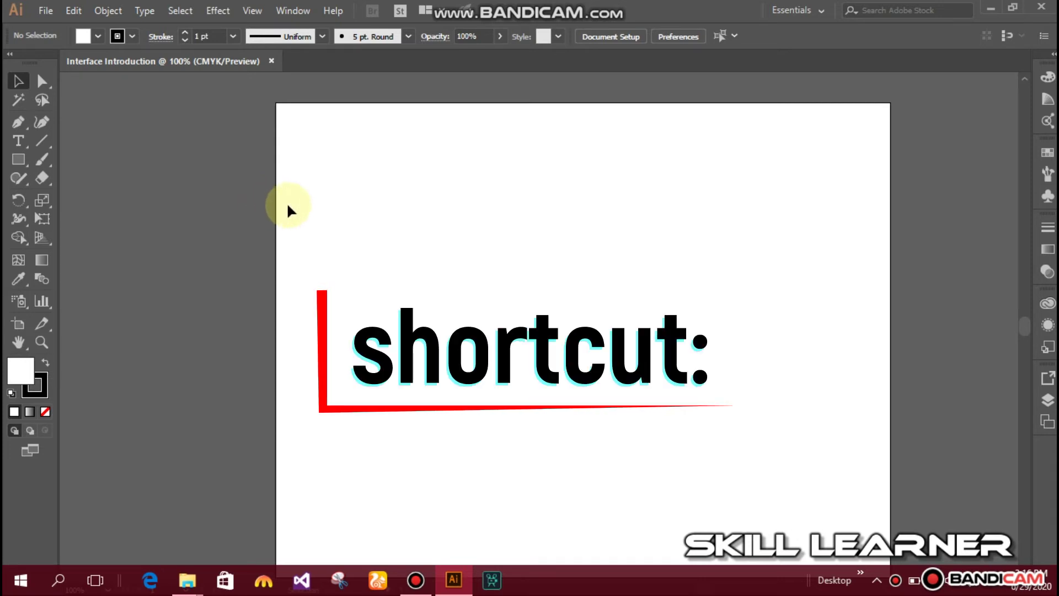
click(16, 83)
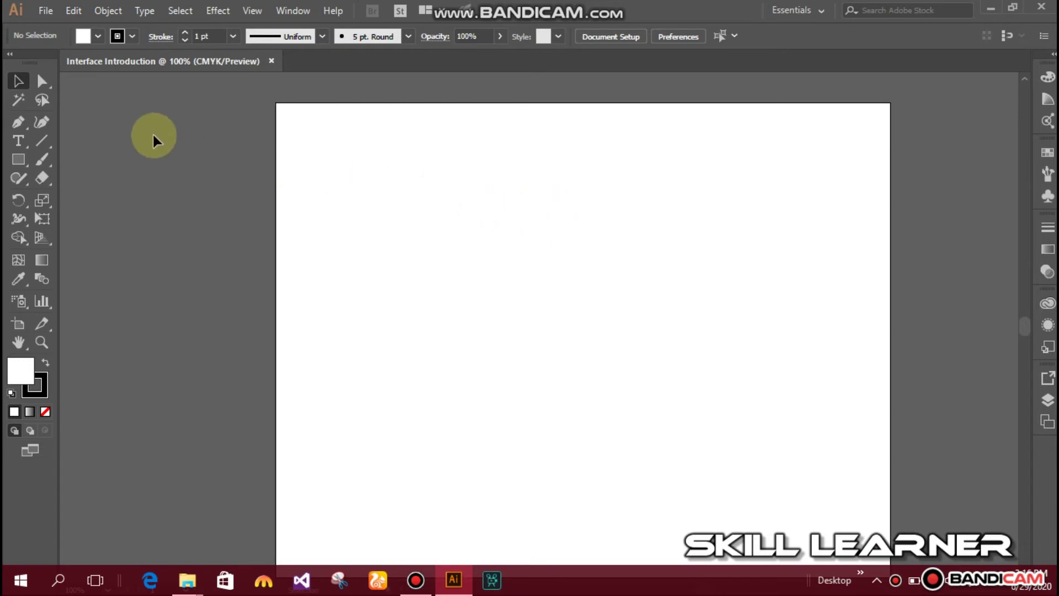
Draw a rectangle on the artboard and nudge it slightly up and left
click(18, 159)
drag(348, 173, 512, 321)
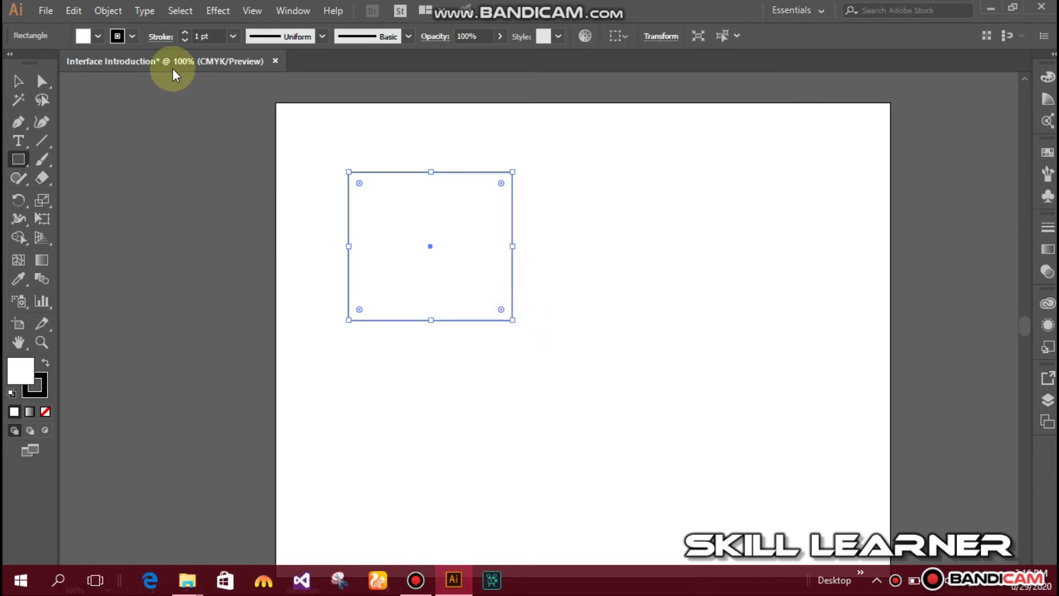
click(15, 81)
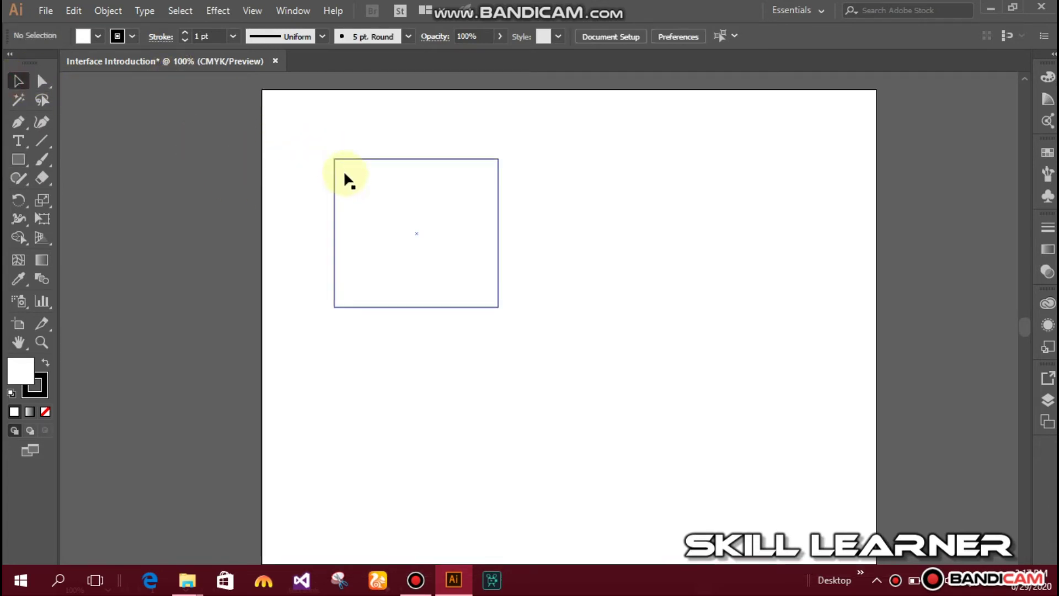
drag(281, 113, 508, 345)
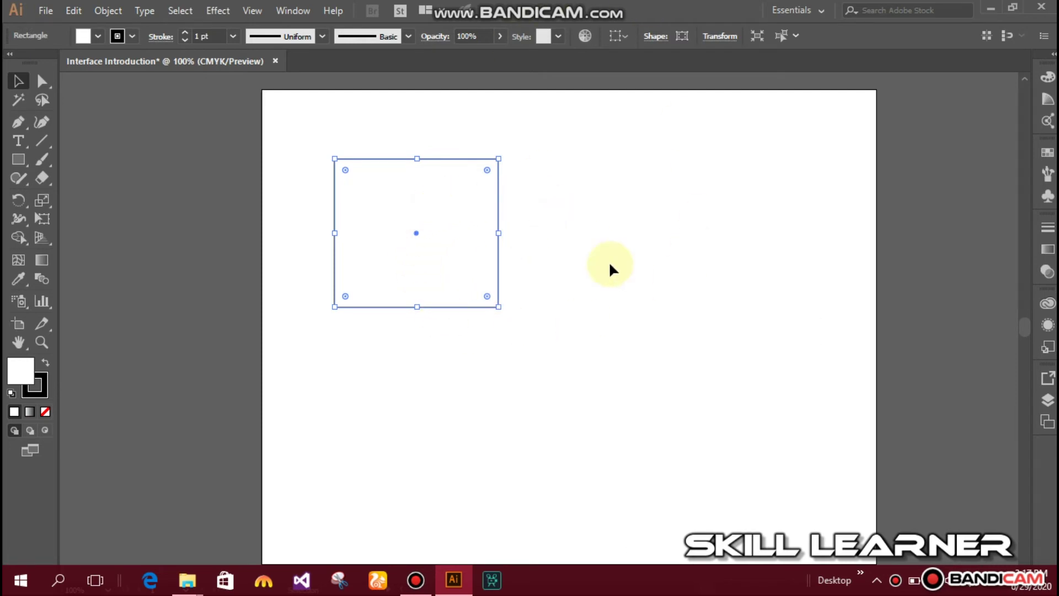
click(593, 217)
drag(438, 232, 420, 214)
Move the rectangle to the upper right of the artboard
click(562, 217)
click(430, 203)
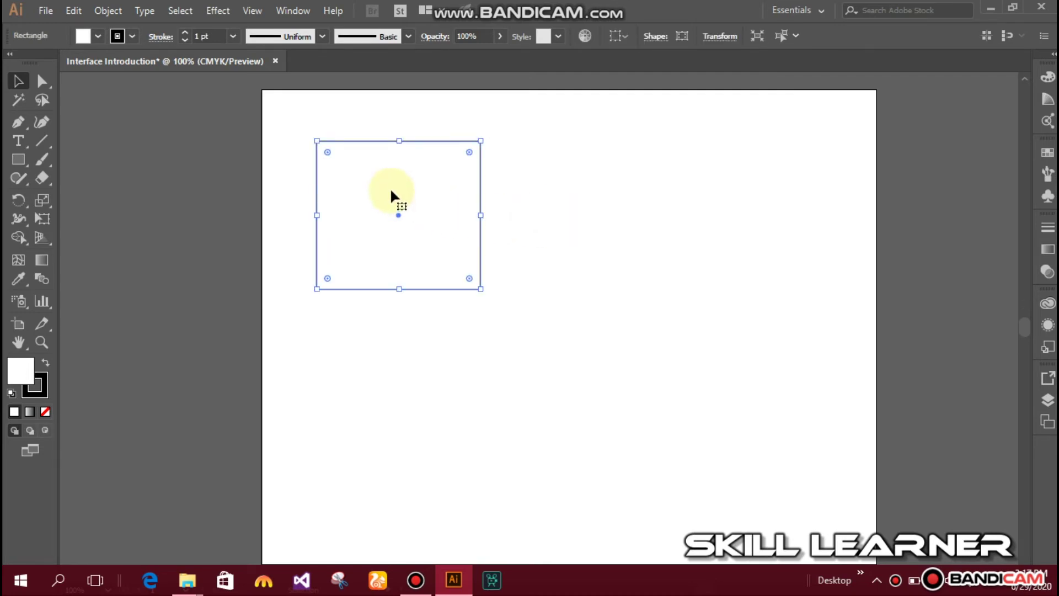
drag(392, 189, 709, 194)
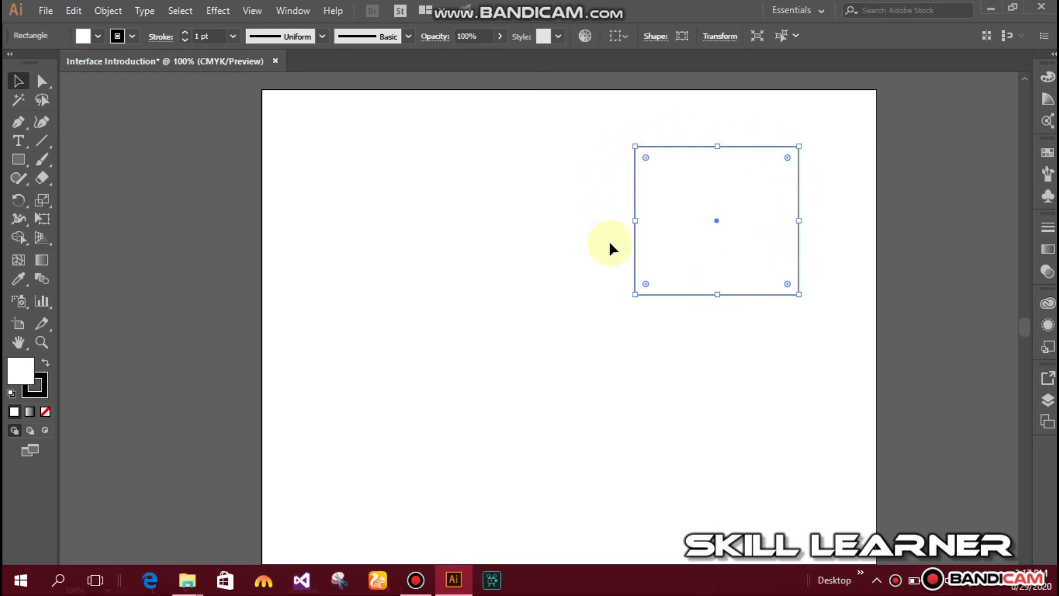
click(860, 221)
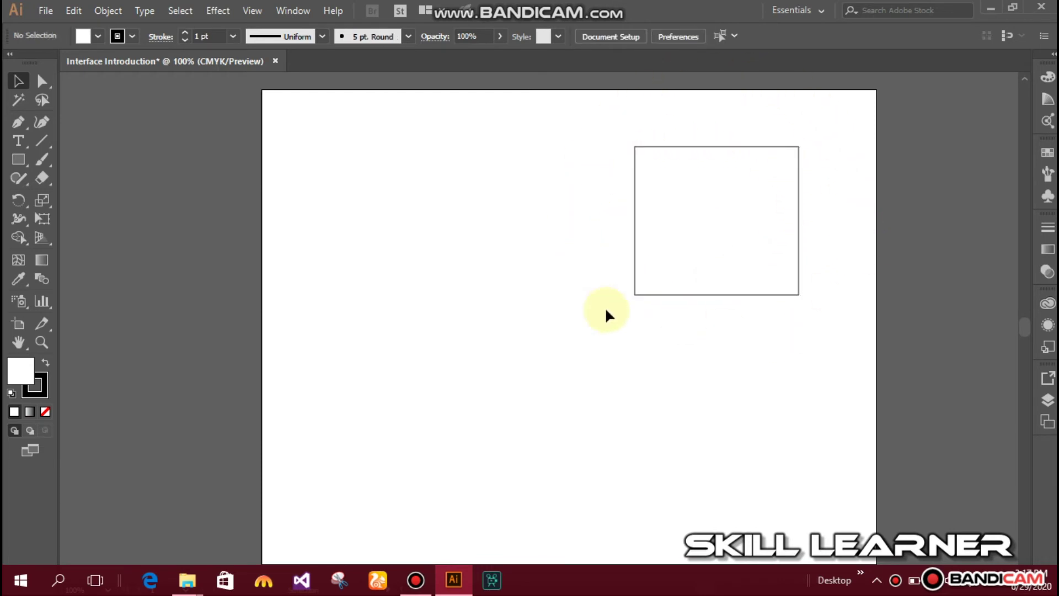
click(723, 208)
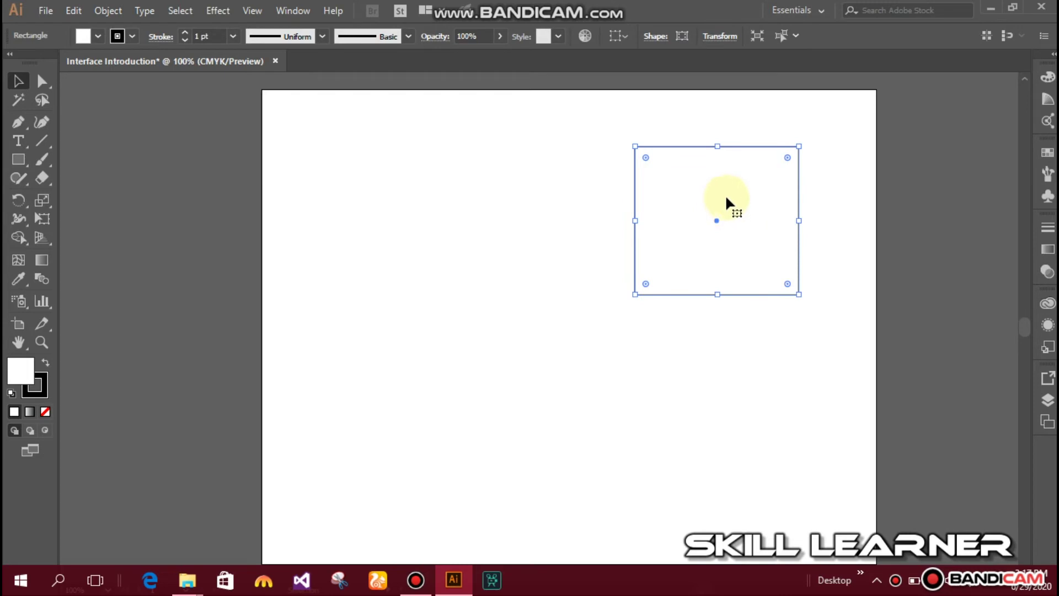
Rotate the rectangle about 30 degrees, undo it, then widen it by its corner handle
mouse_move(809, 301)
mouse_down()
mouse_move(752, 346)
mouse_move(691, 361)
mouse_up()
click(705, 344)
click(733, 270)
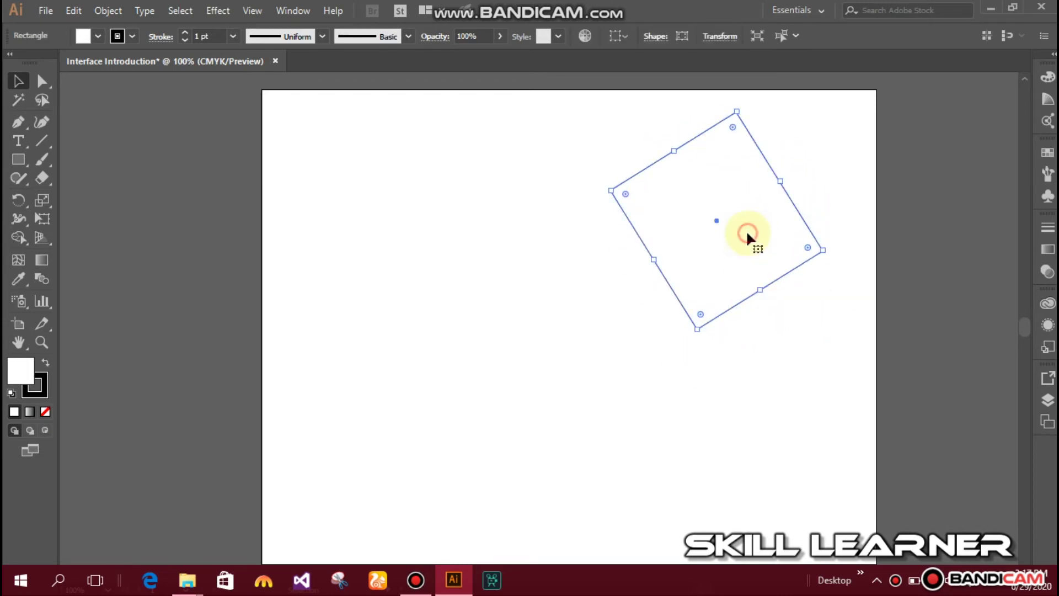
key(ctrl+z)
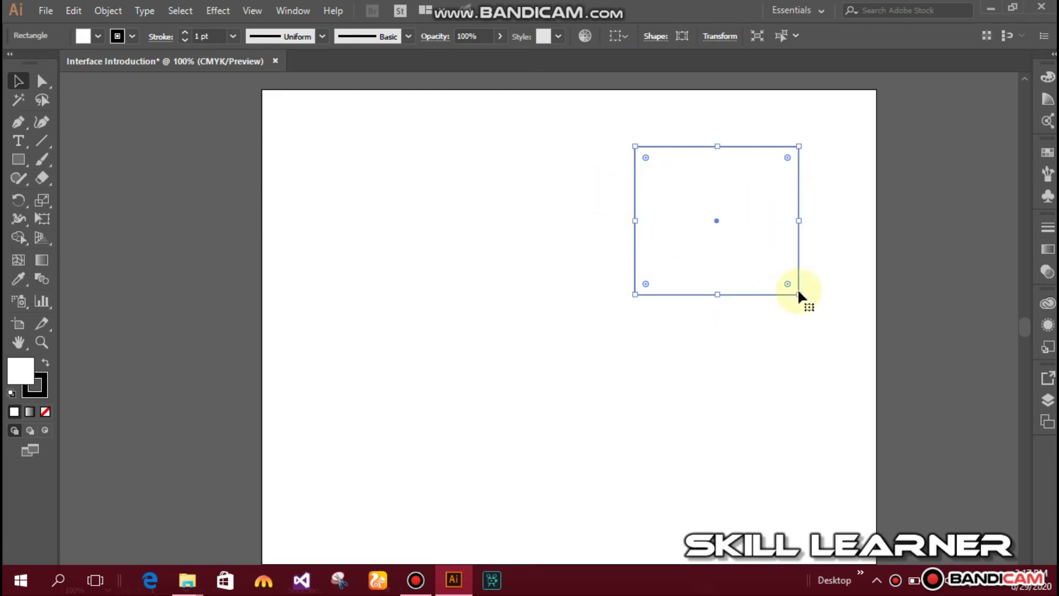
mouse_move(799, 294)
mouse_down()
mouse_move(743, 330)
mouse_move(337, 290)
mouse_up()
Resize the practice rectangle from its corner into a wider shape
click(500, 313)
click(411, 205)
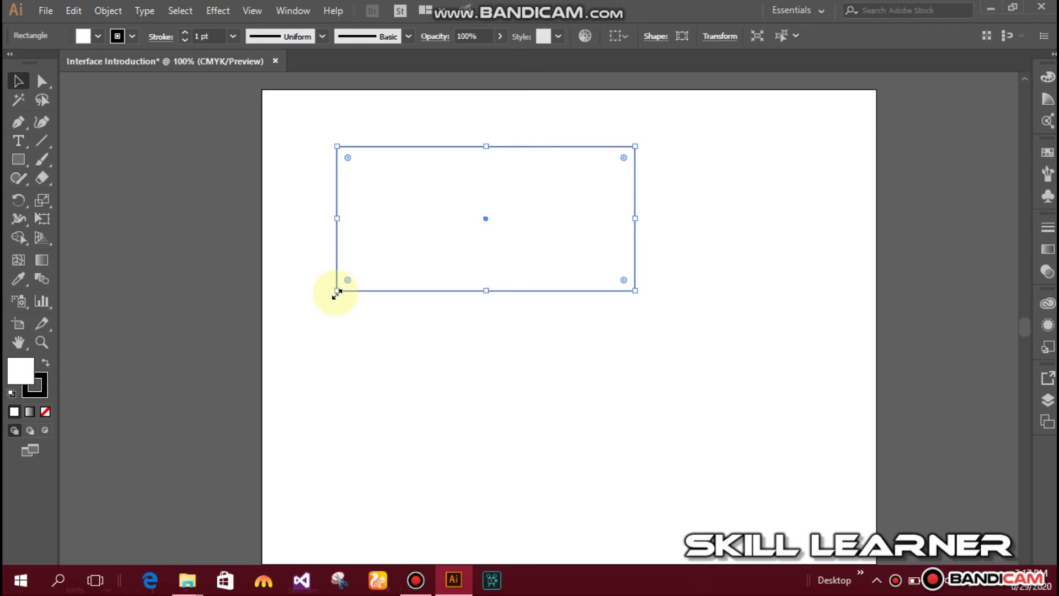
drag(336, 292, 452, 384)
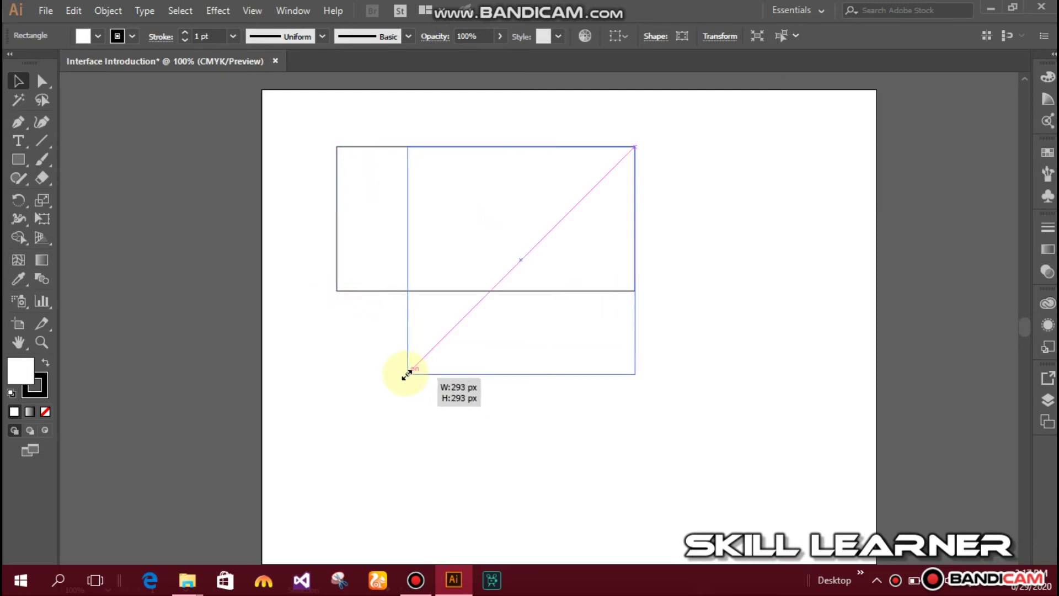
mouse_move(452, 384)
mouse_down()
mouse_move(330, 324)
mouse_move(475, 372)
mouse_move(336, 274)
mouse_move(551, 279)
mouse_move(379, 370)
mouse_move(319, 308)
mouse_up()
click(662, 242)
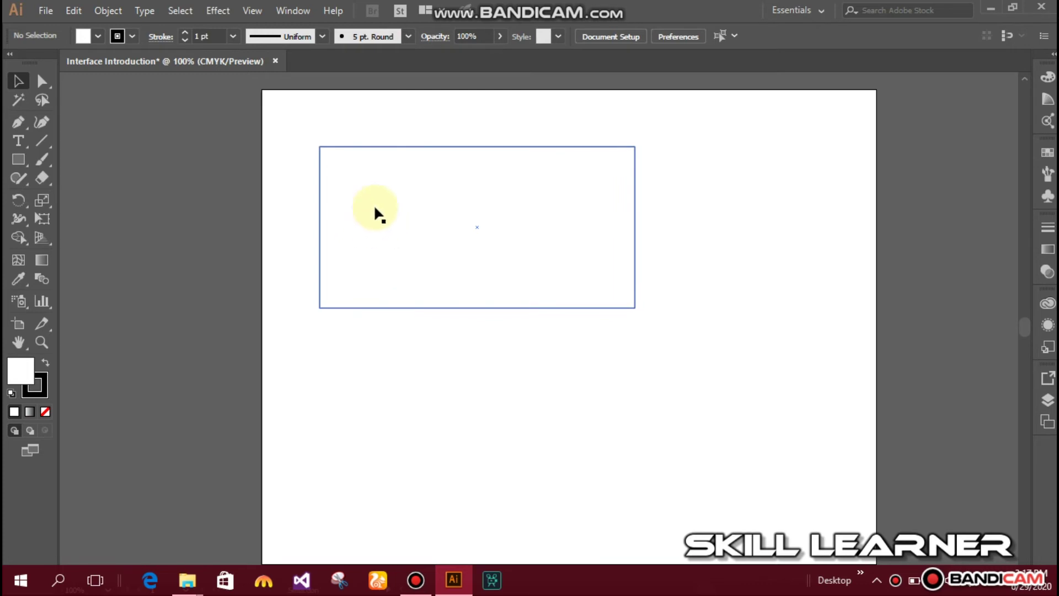
Move the rectangle back near its original spot and place a copy to its right
drag(618, 158, 646, 258)
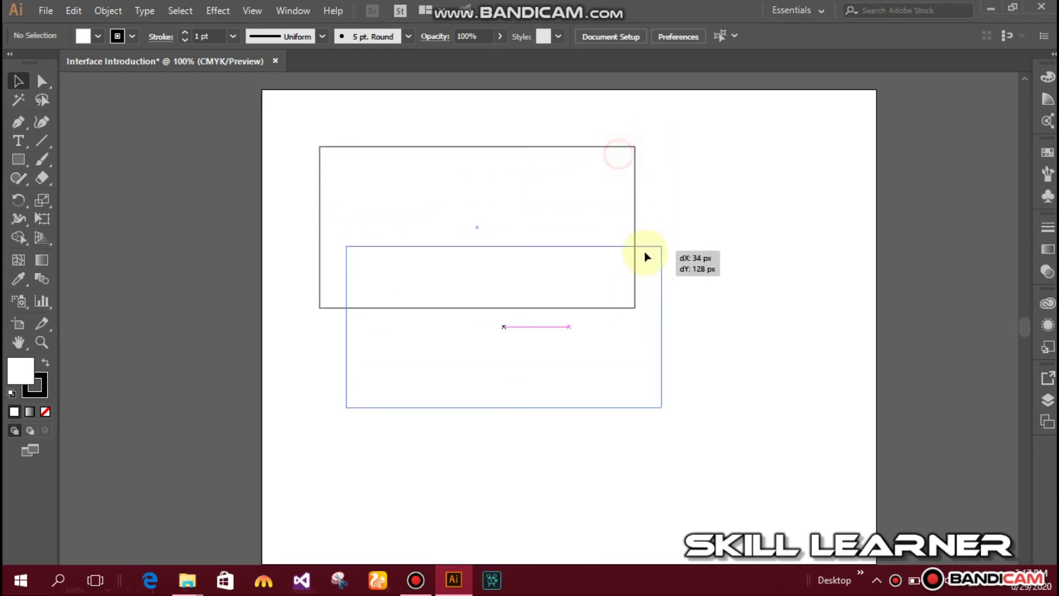
drag(560, 300, 517, 187)
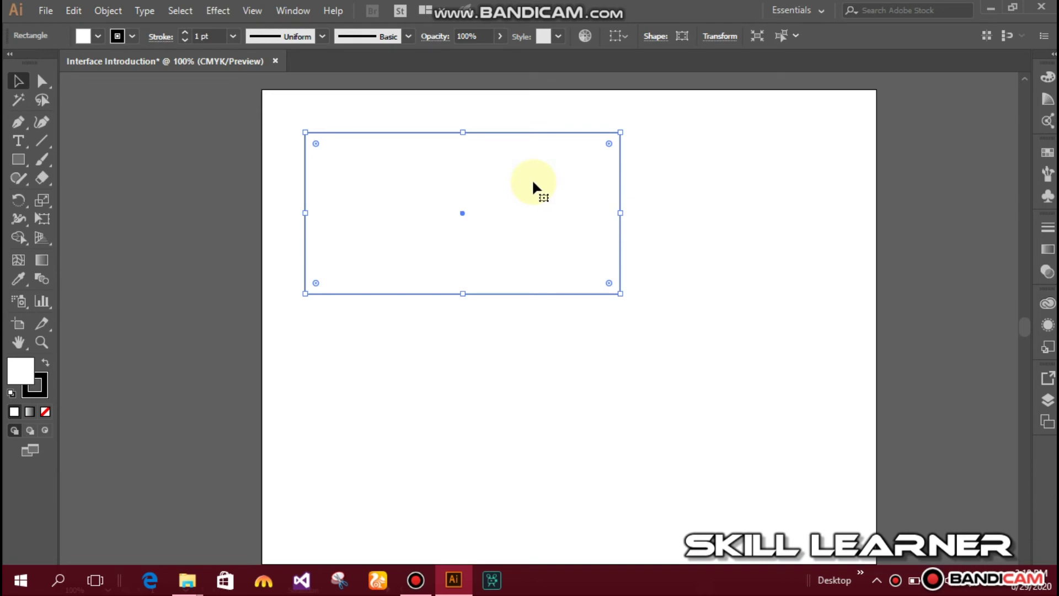
click(719, 159)
click(487, 160)
drag(476, 174, 809, 160)
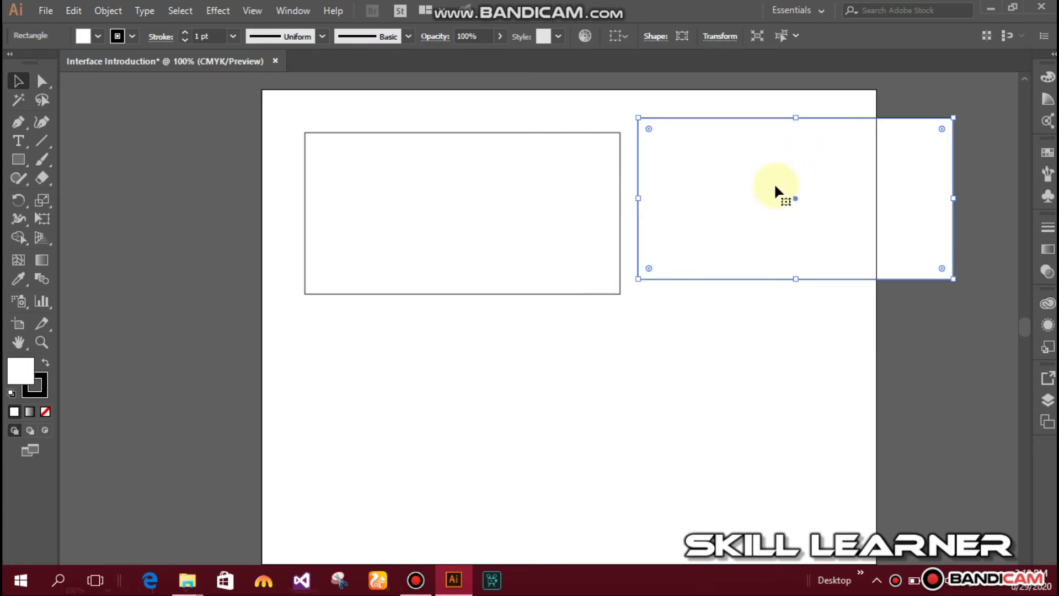
Marquee-select both rectangles and delete them
click(568, 138)
click(739, 160)
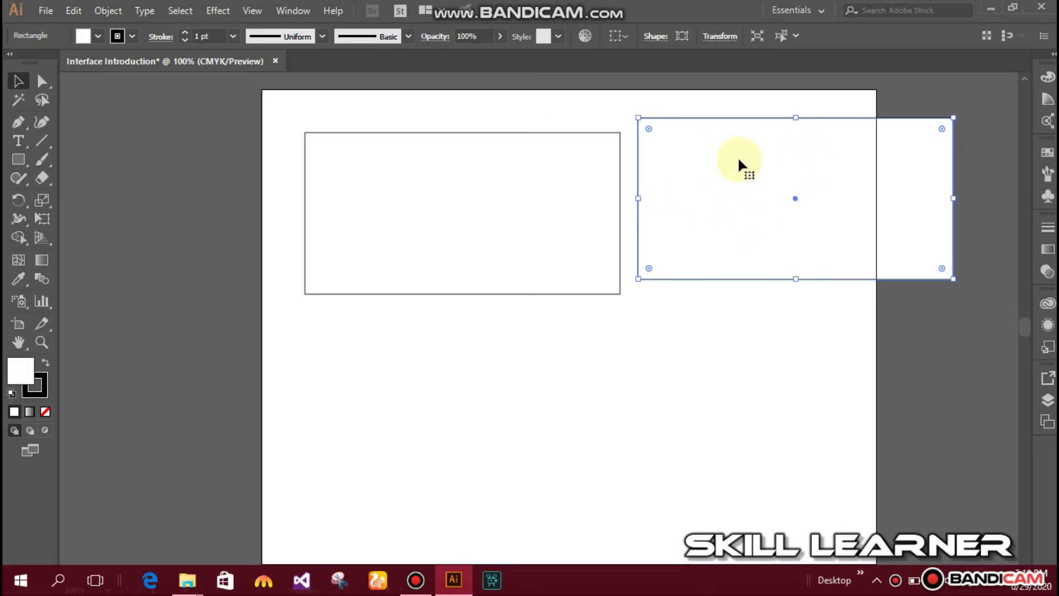
drag(299, 113, 725, 204)
key(Delete)
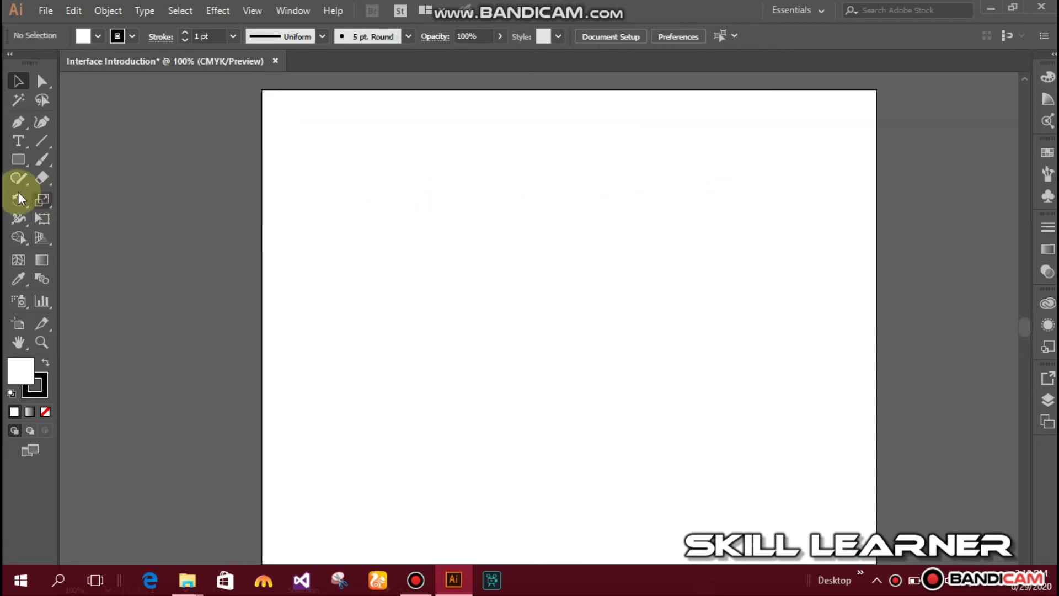
Draw a small top-left rectangle and repeat copies rightward with Ctrl+D into a row of seven
click(18, 160)
drag(299, 140, 364, 198)
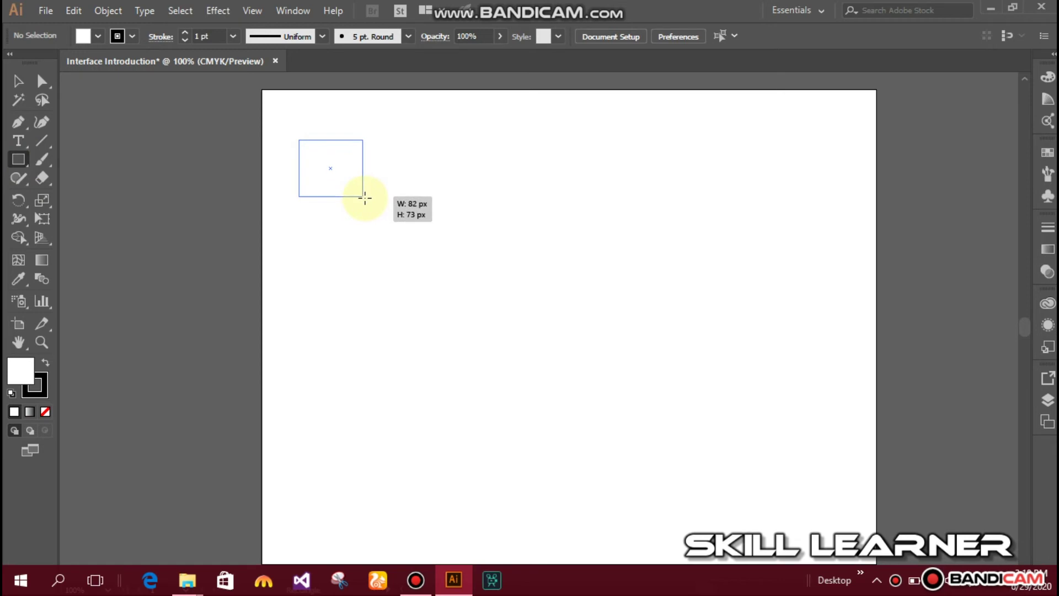
click(18, 81)
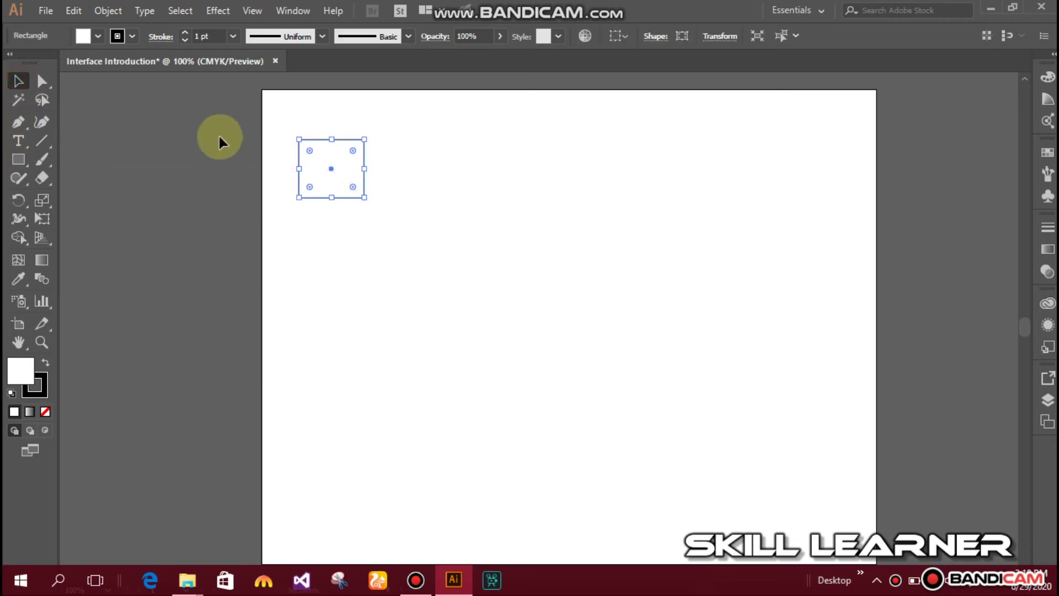
mouse_move(343, 175)
mouse_down()
mouse_move(444, 170)
mouse_move(417, 167)
mouse_move(416, 218)
mouse_move(409, 171)
mouse_move(421, 229)
mouse_move(426, 168)
mouse_move(418, 243)
mouse_move(338, 248)
mouse_move(401, 241)
mouse_move(413, 169)
mouse_up()
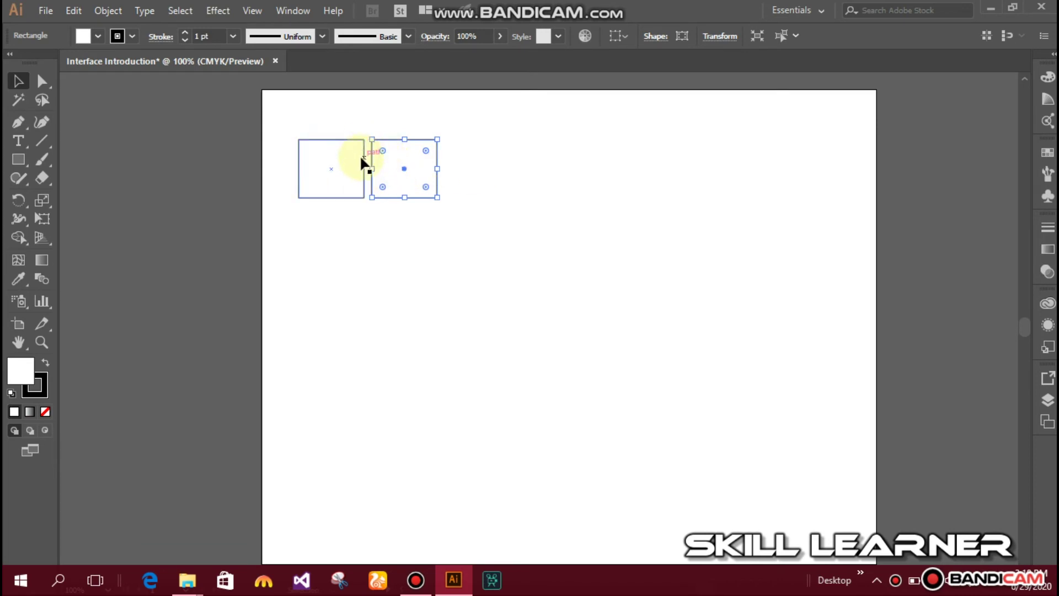
key(a)
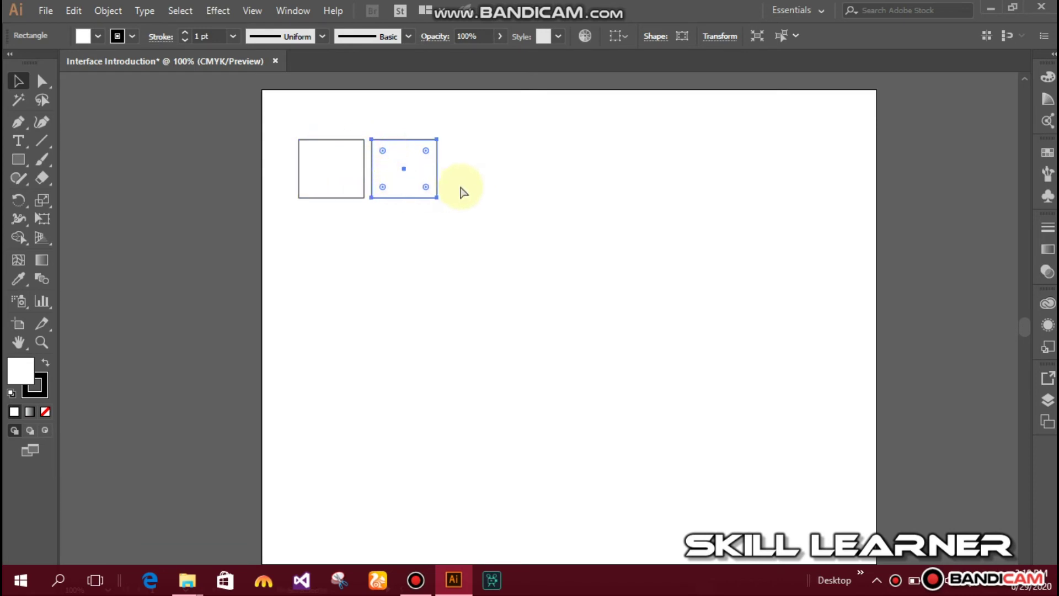
key(ctrl+d)
key(ctrl+d)
key(ctrl+d)
key(ctrl+d)
key(ctrl+d)
click(457, 229)
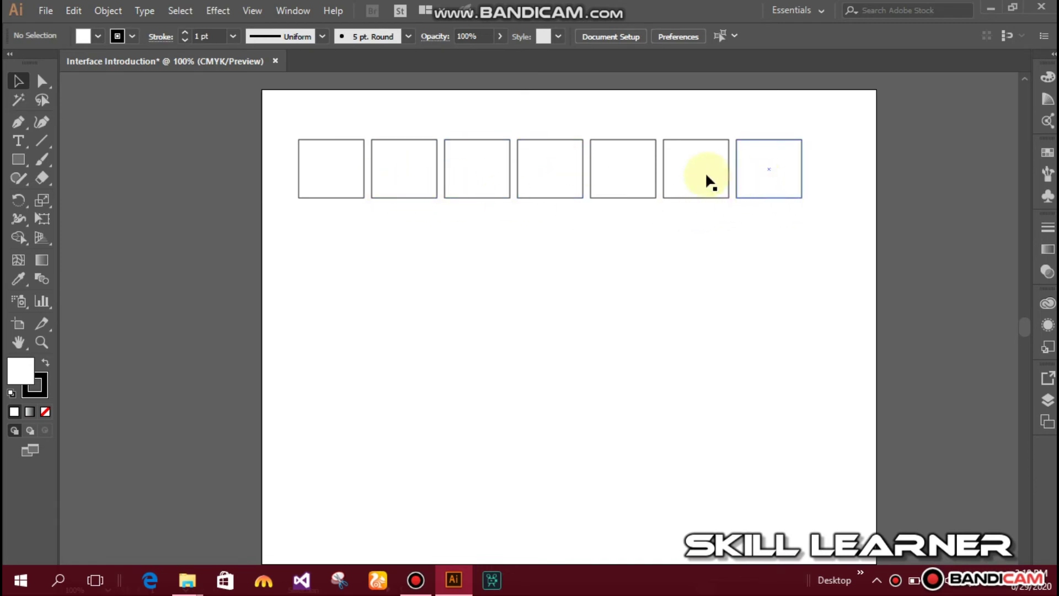
Delete rectangles two through seven and re-copy the first with wider spacing to rebuild the row
drag(391, 127, 791, 237)
key(Delete)
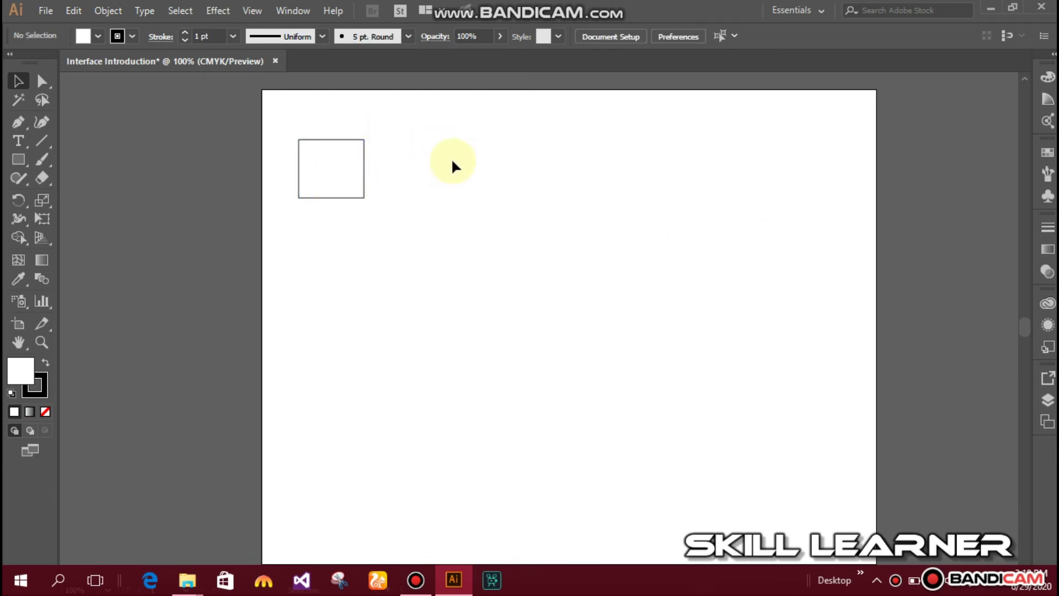
click(327, 171)
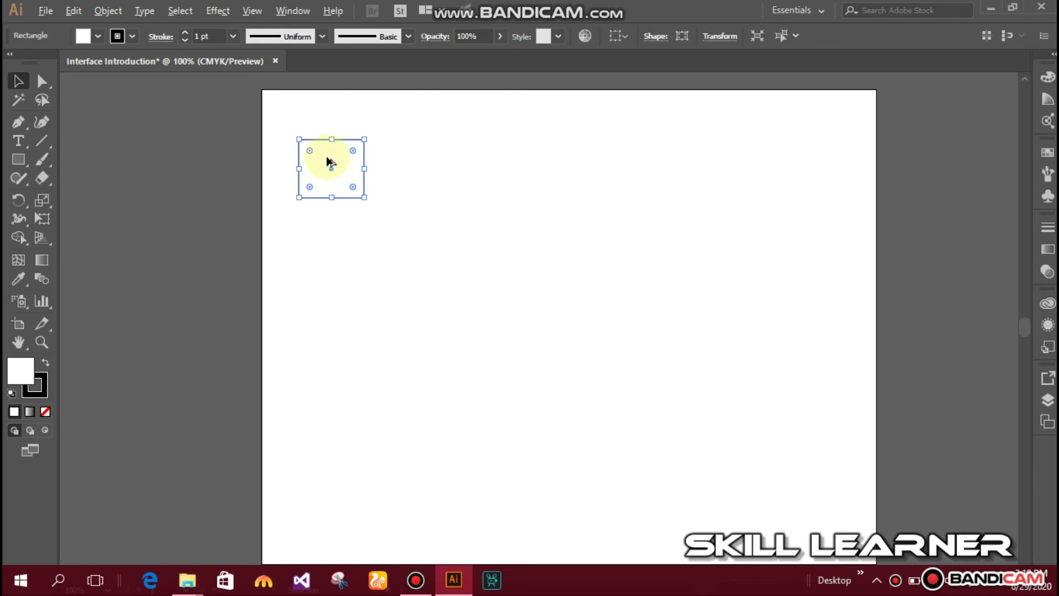
drag(326, 157, 414, 170)
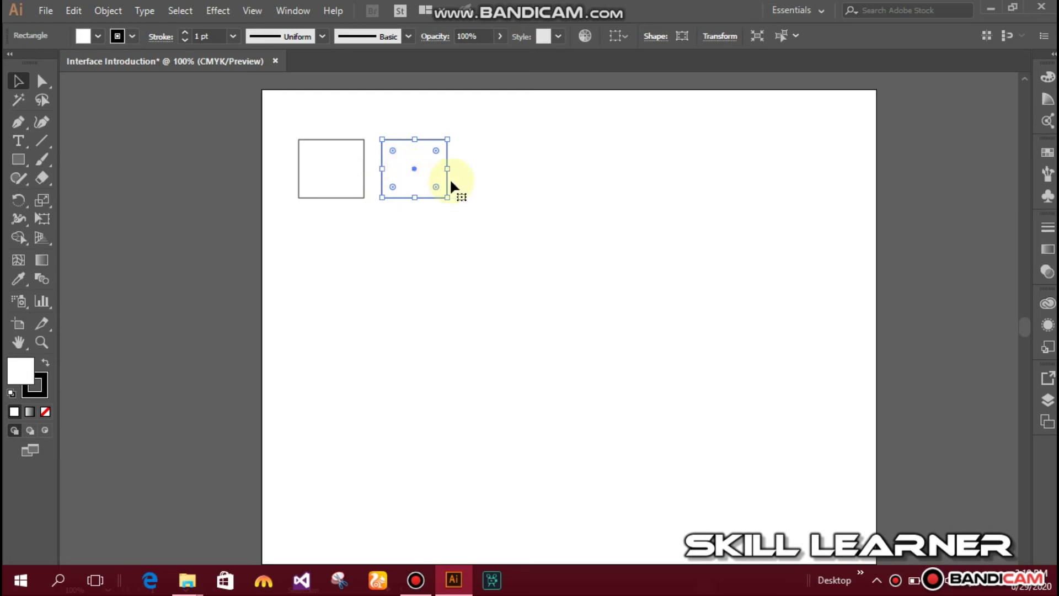
key(ctrl+d)
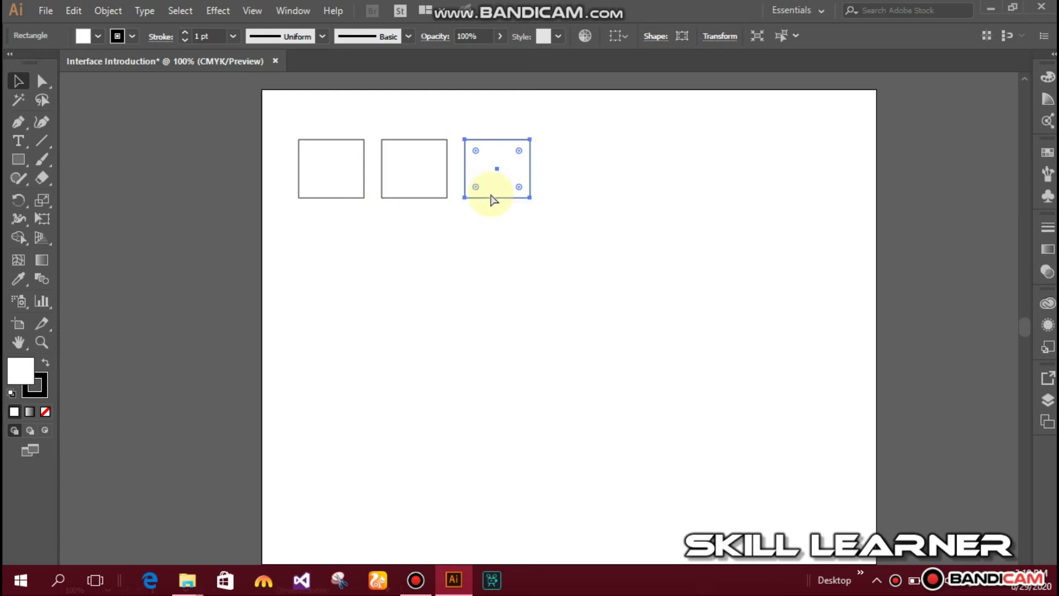
key(ctrl+d)
key(ctrl+d)
key(ctrl+d)
key(ctrl+d)
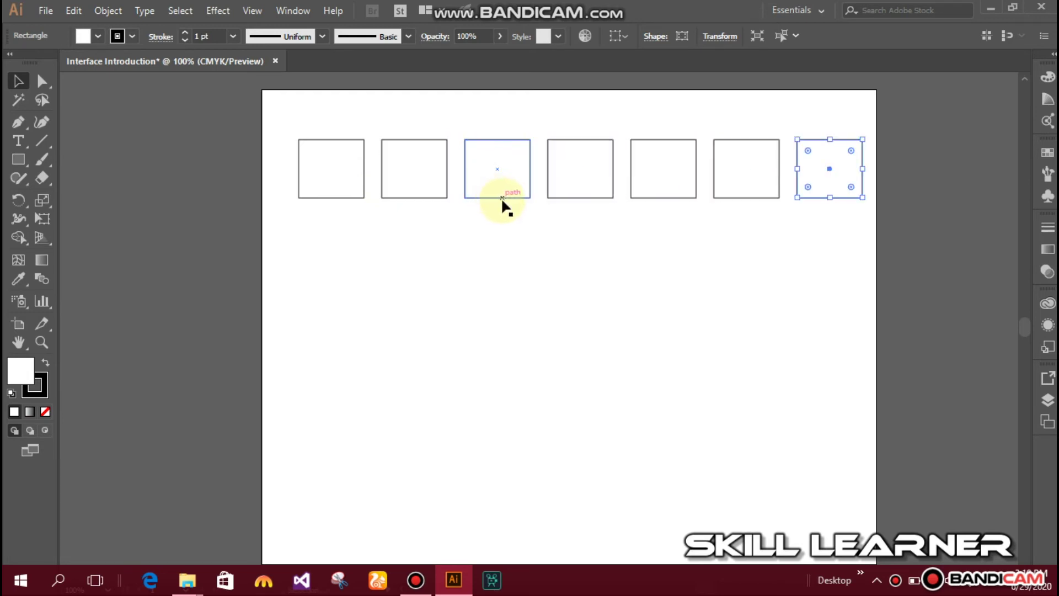
Clear all seven rectangles and draw a new small square near the top-left
drag(290, 118, 815, 194)
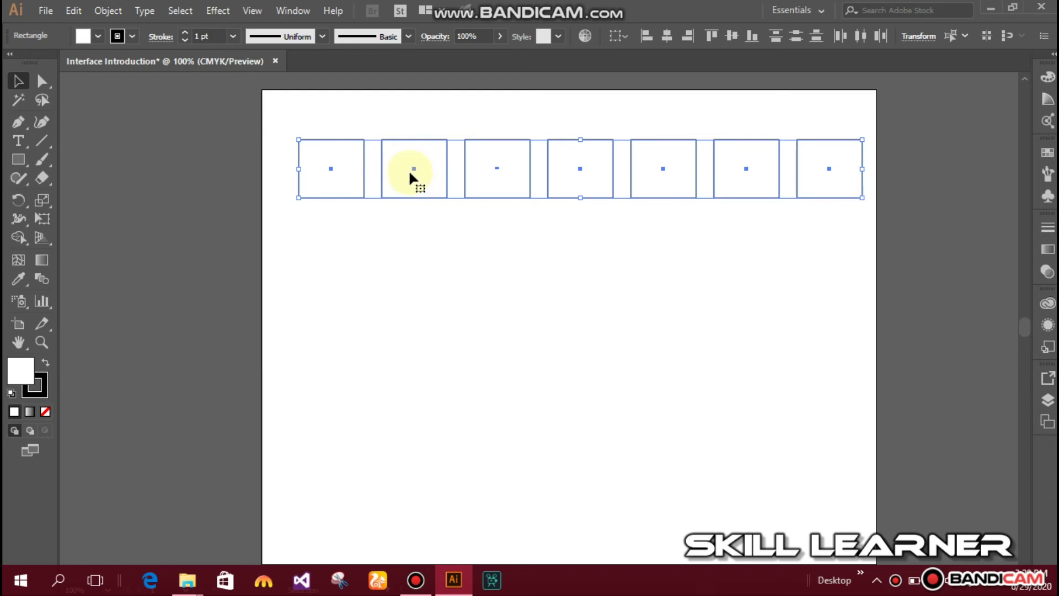
drag(294, 122, 832, 218)
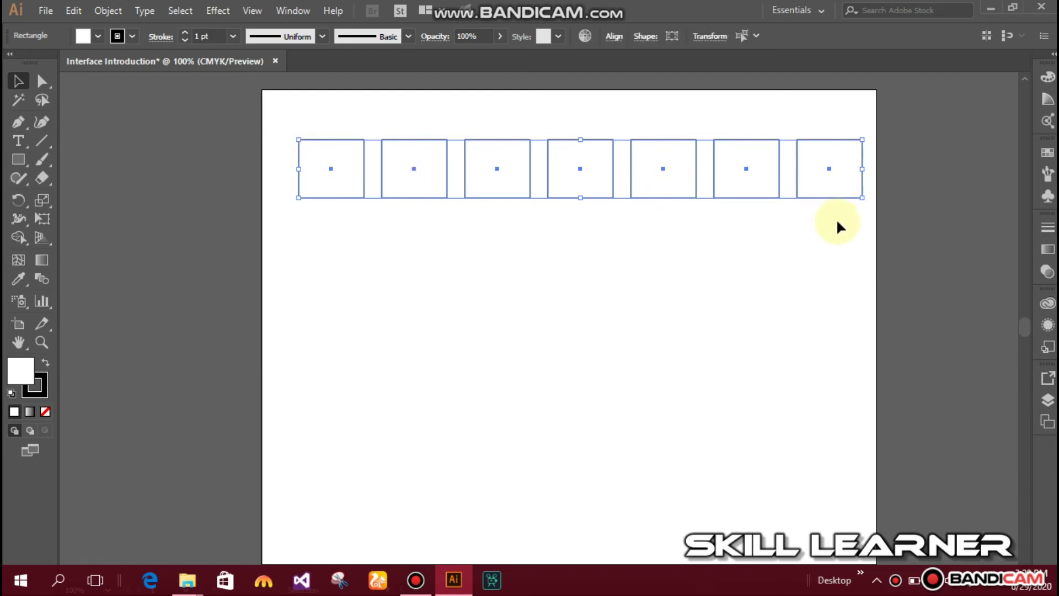
click(837, 221)
click(24, 161)
drag(307, 119, 362, 173)
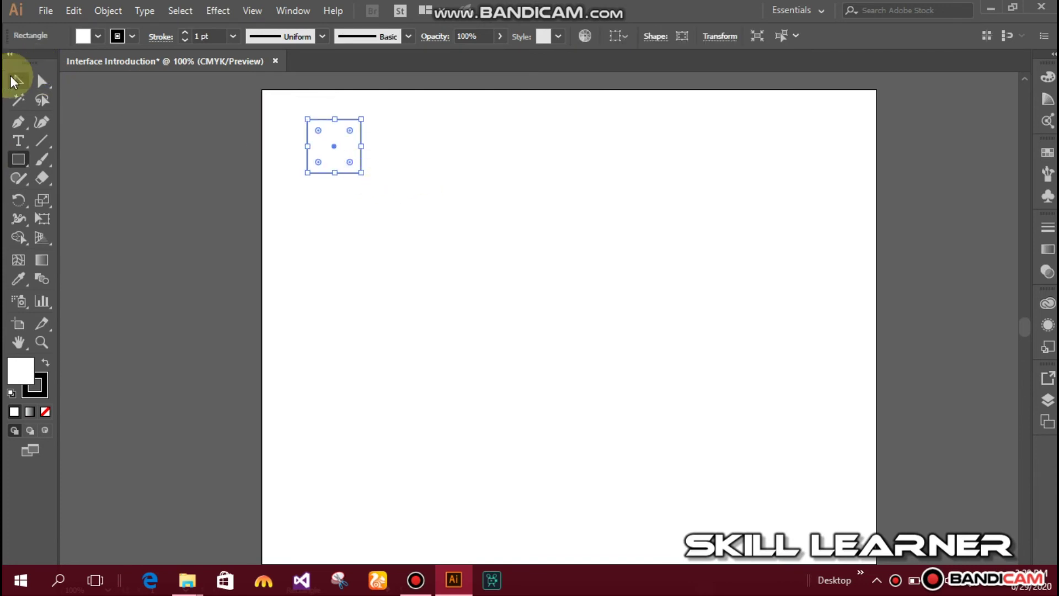
Rotate the new square 45° into a diamond and place a copy touching its right point
click(18, 81)
click(370, 175)
click(356, 155)
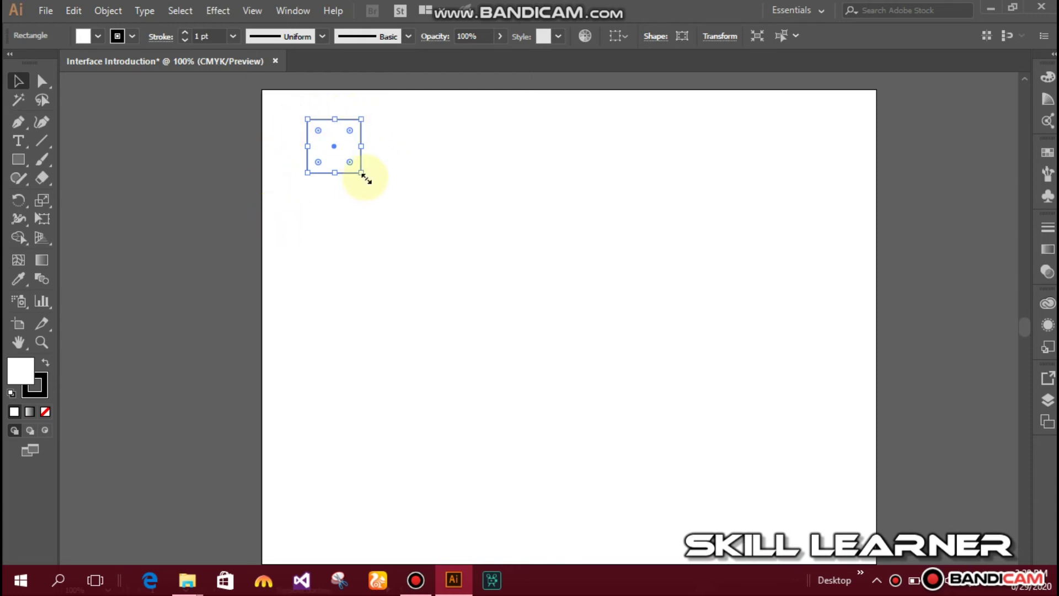
drag(366, 177, 376, 170)
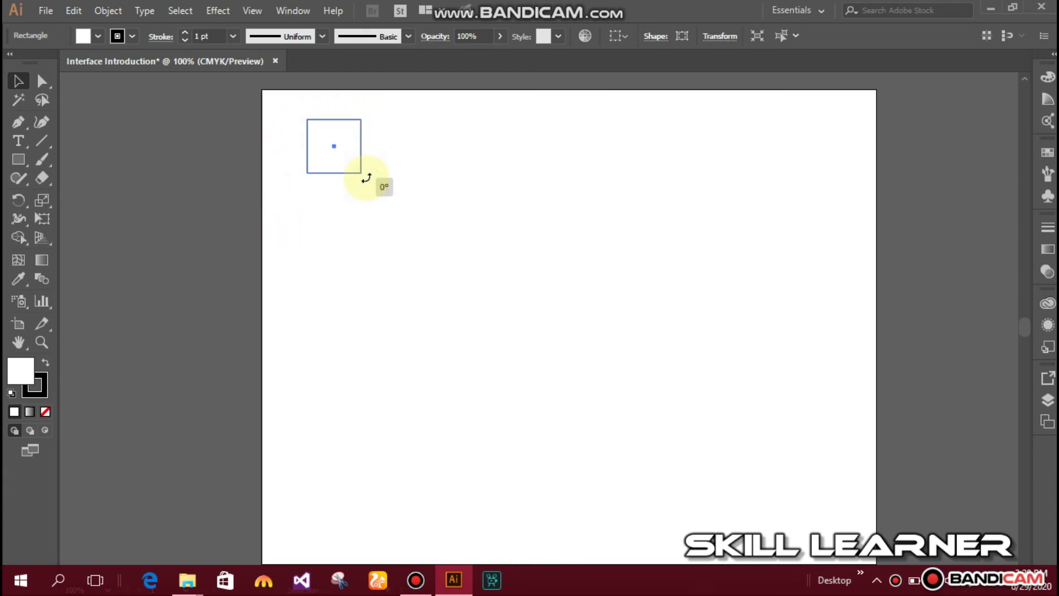
drag(377, 170, 365, 112)
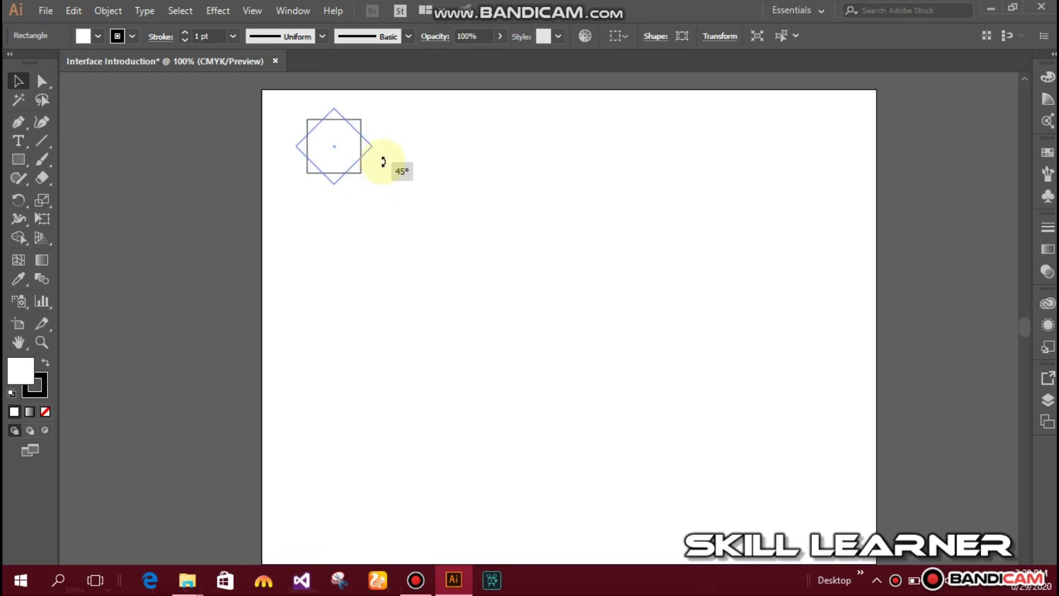
mouse_move(364, 112)
mouse_down()
mouse_move(331, 98)
mouse_move(289, 101)
mouse_move(281, 119)
mouse_up()
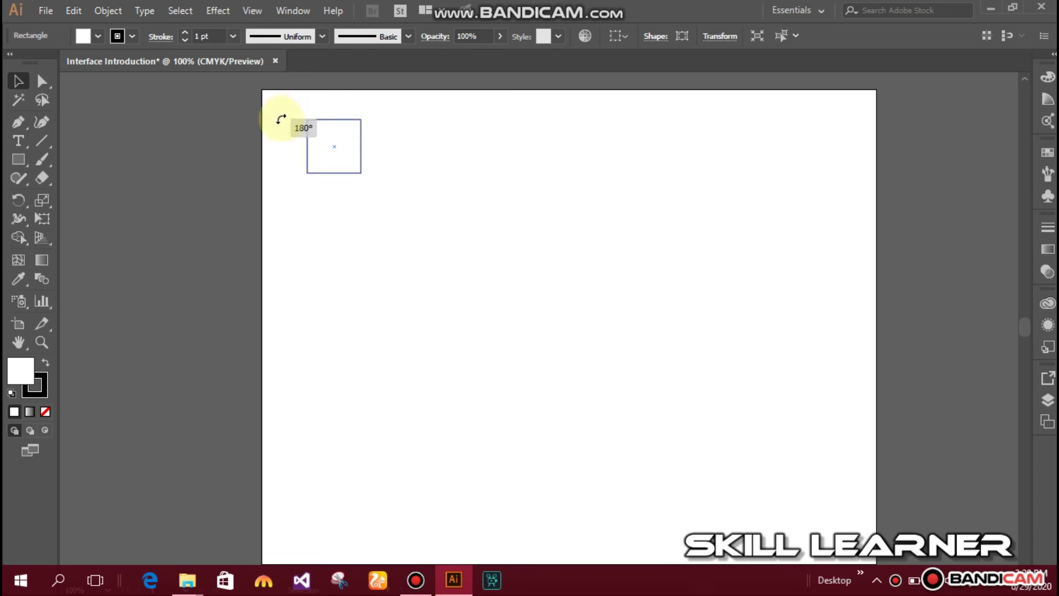
click(453, 164)
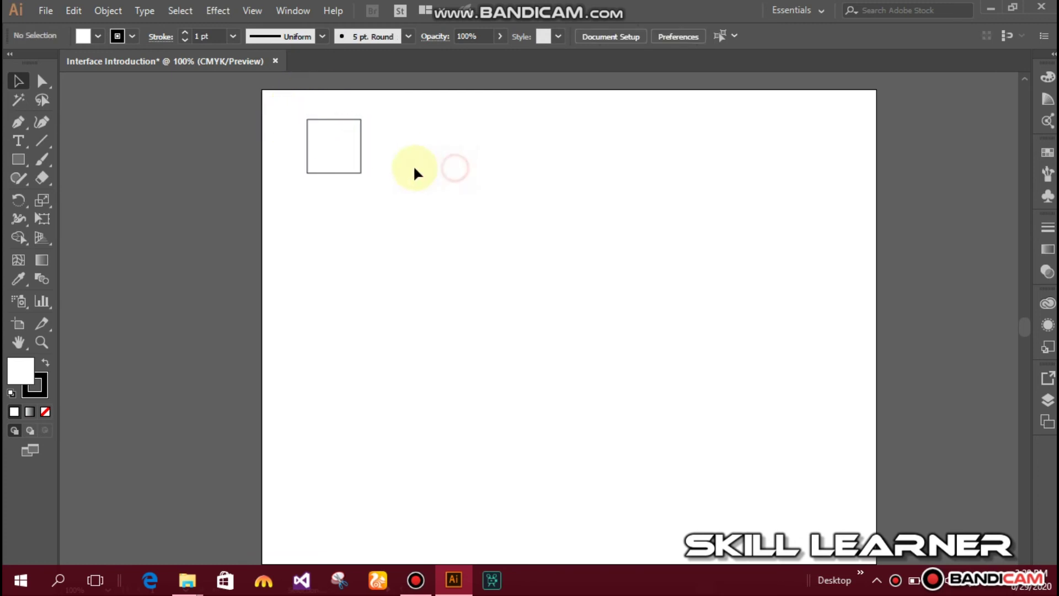
click(362, 146)
drag(369, 179, 344, 198)
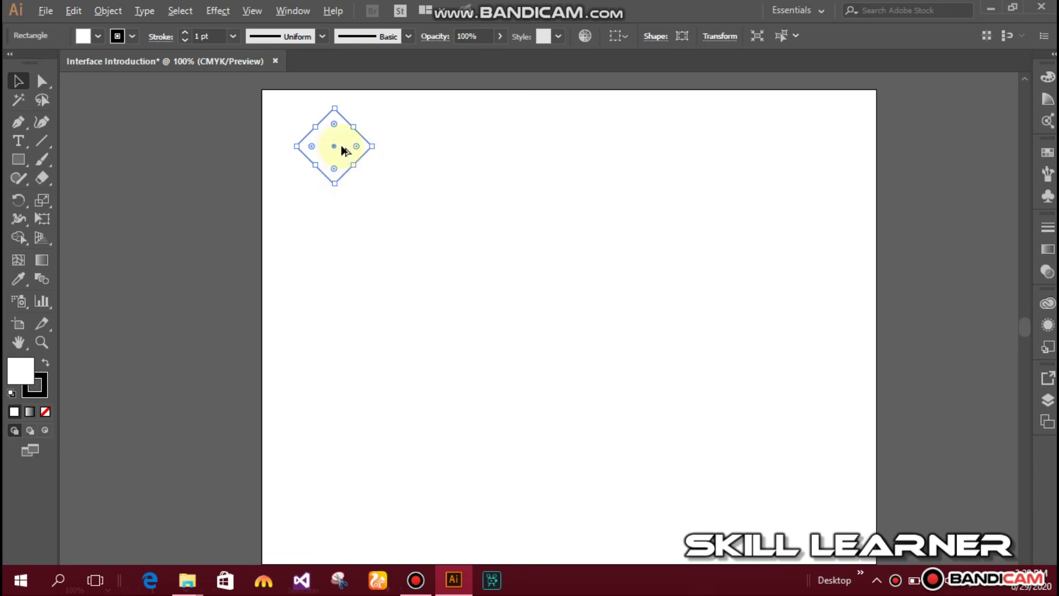
drag(342, 147, 418, 152)
Repeat the diamond into a row of eight, then offset a copy of the row downward
key(ctrl+d)
key(ctrl+d)
key(ctrl+d)
key(ctrl+d)
key(ctrl+d)
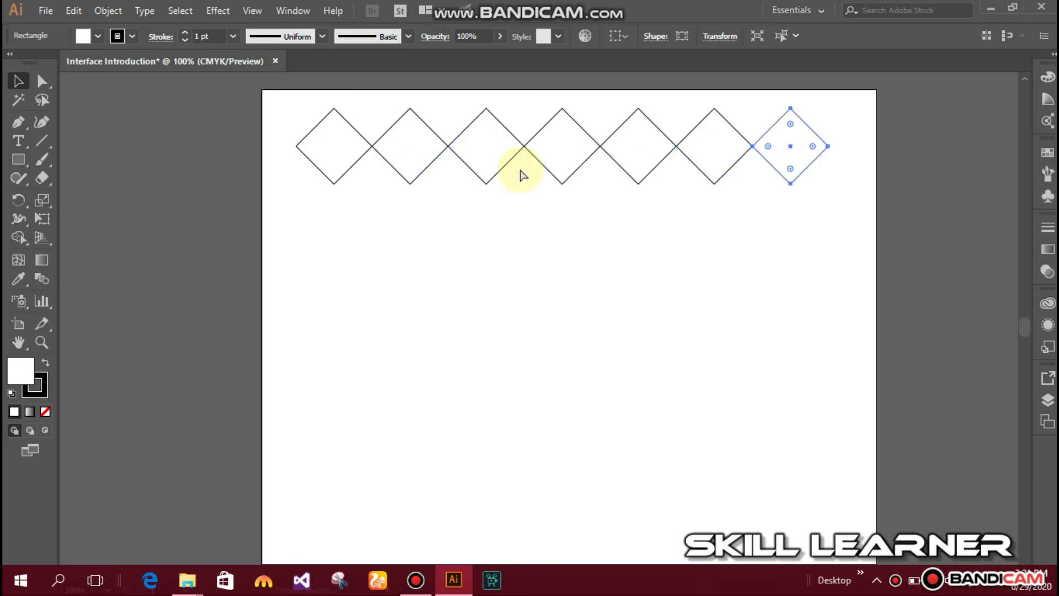
key(ctrl+d)
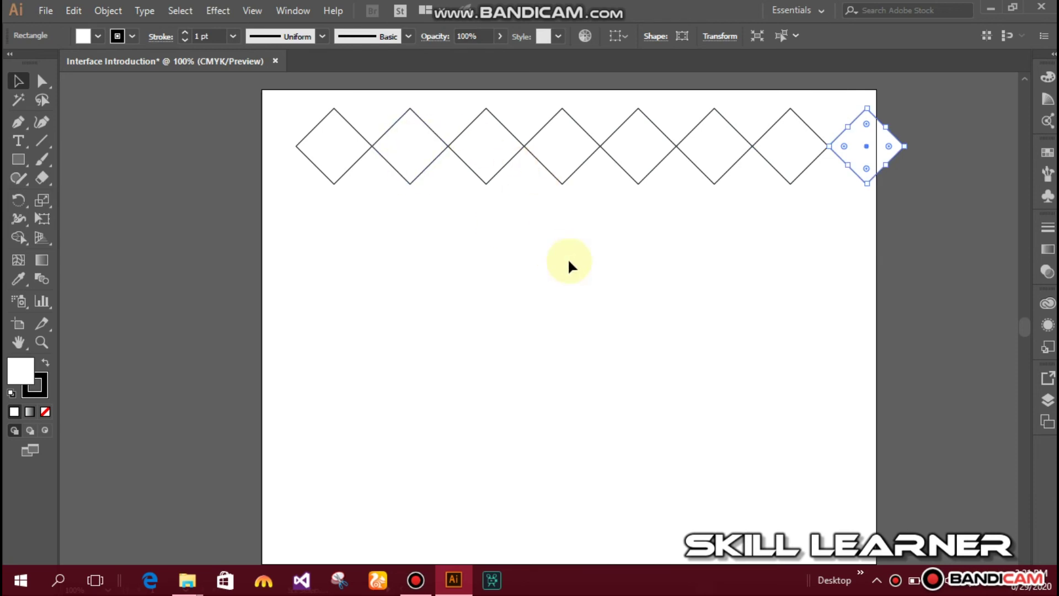
click(537, 247)
mouse_move(291, 107)
mouse_down()
mouse_move(524, 182)
mouse_move(869, 194)
mouse_up()
drag(797, 176, 738, 197)
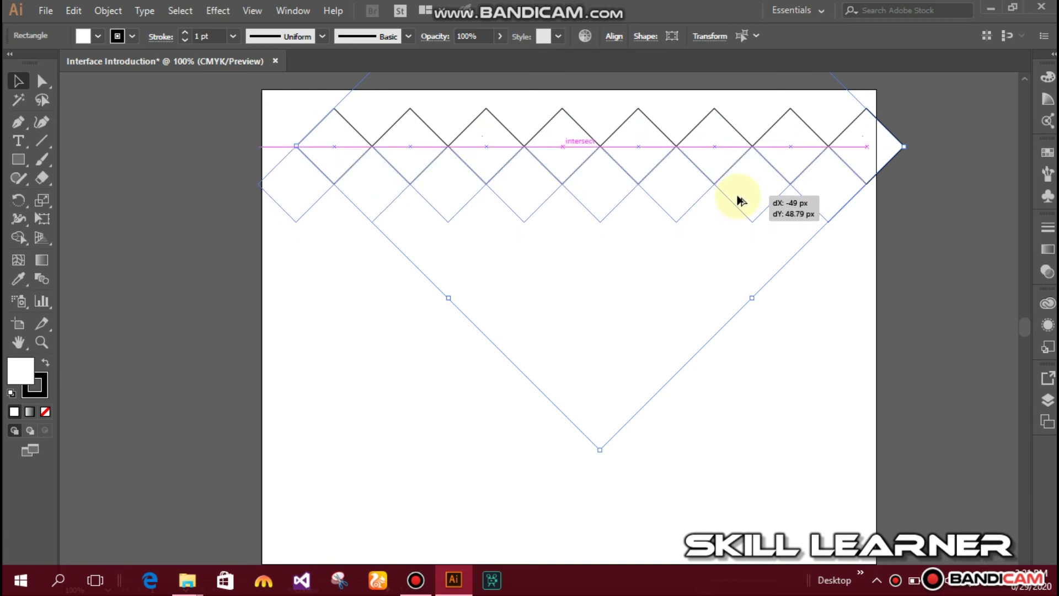
Nest the copied row under the top row and duplicate the rows downward past the artboard
drag(737, 197, 727, 208)
drag(373, 160, 555, 230)
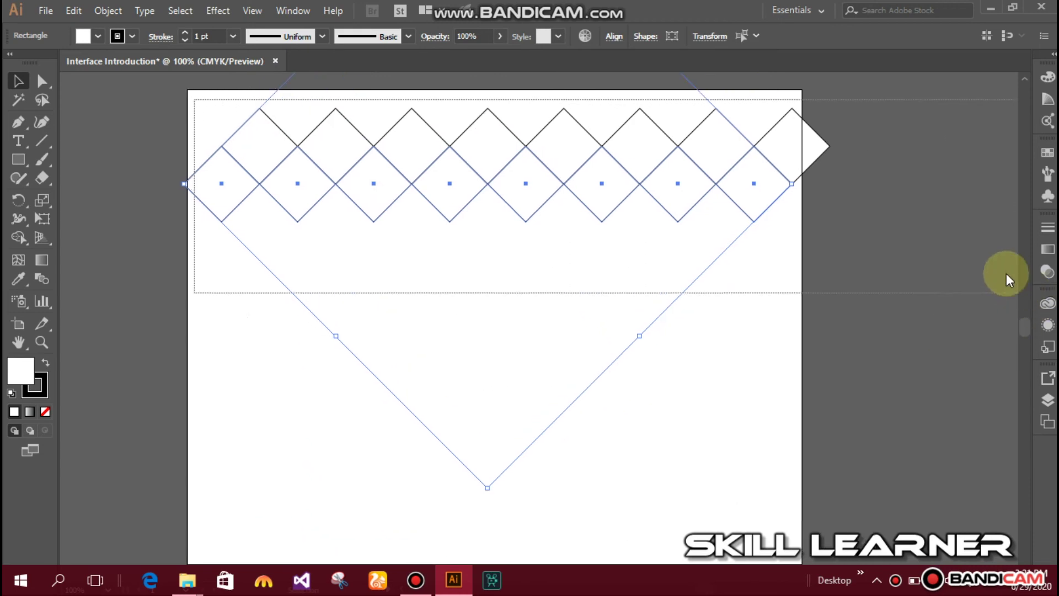
drag(555, 231, 815, 243)
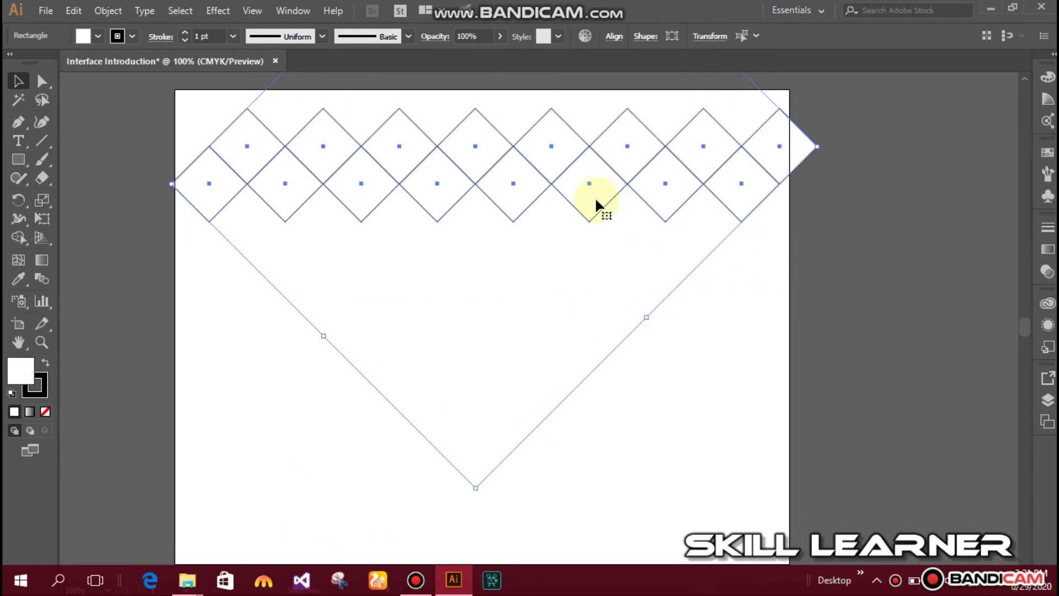
drag(515, 175, 517, 213)
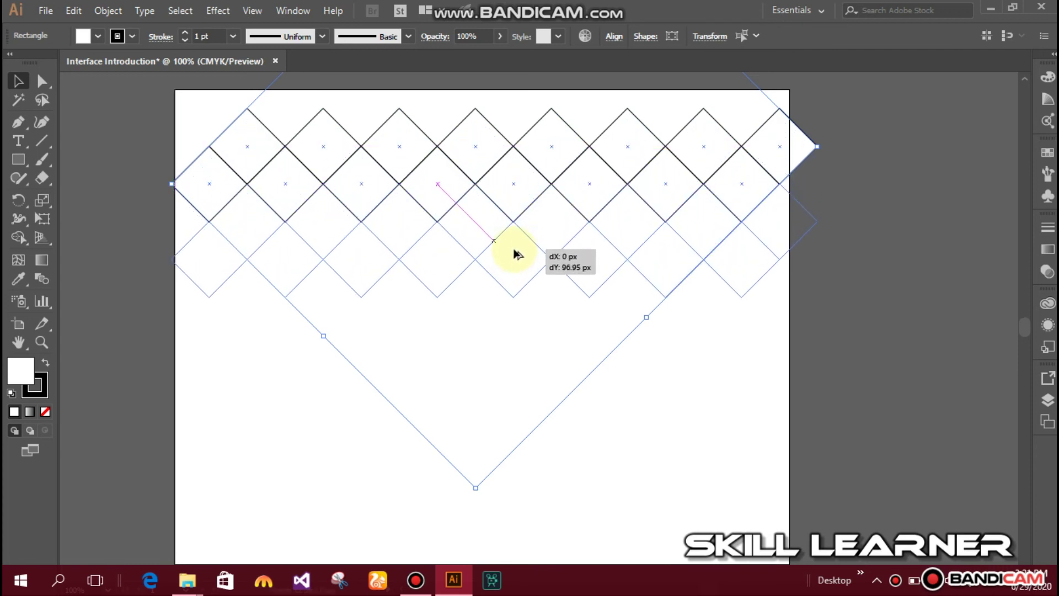
drag(517, 213, 522, 246)
key(ctrl+d)
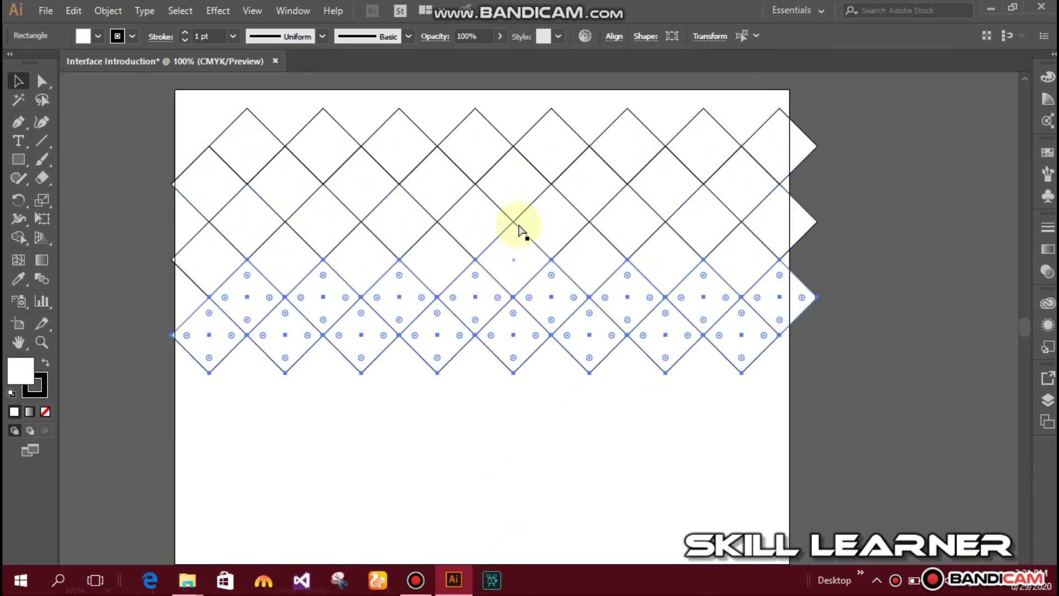
key(ctrl+d)
key(ctrl+d)
key(ctrl+d)
scroll(438, 209, down, 2)
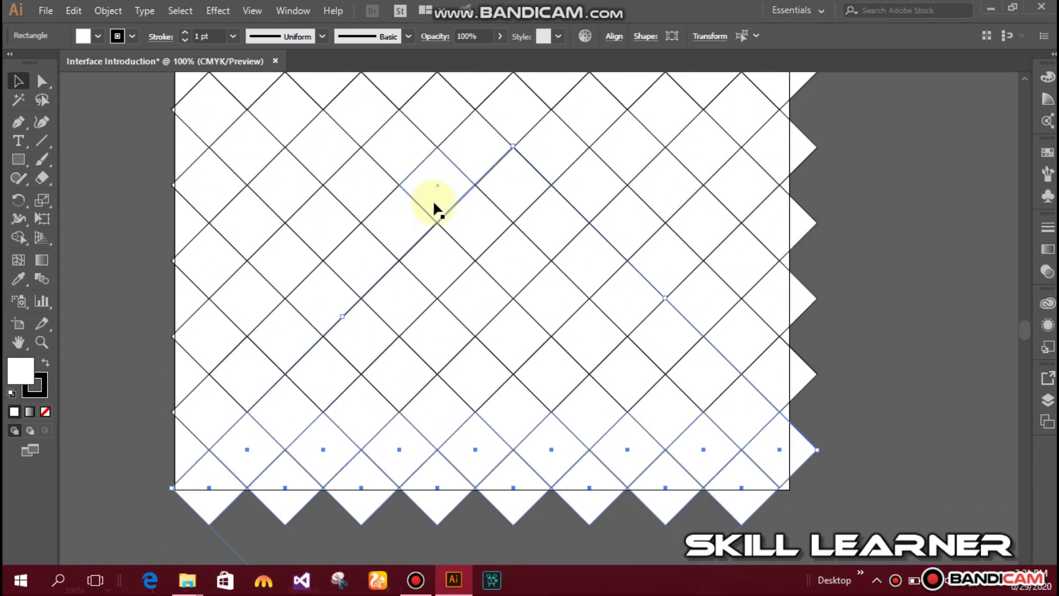
Scale the whole diamond lattice down about its centre so it fits inside the artboard
scroll(490, 213, up, 1)
scroll(437, 200, down, 1)
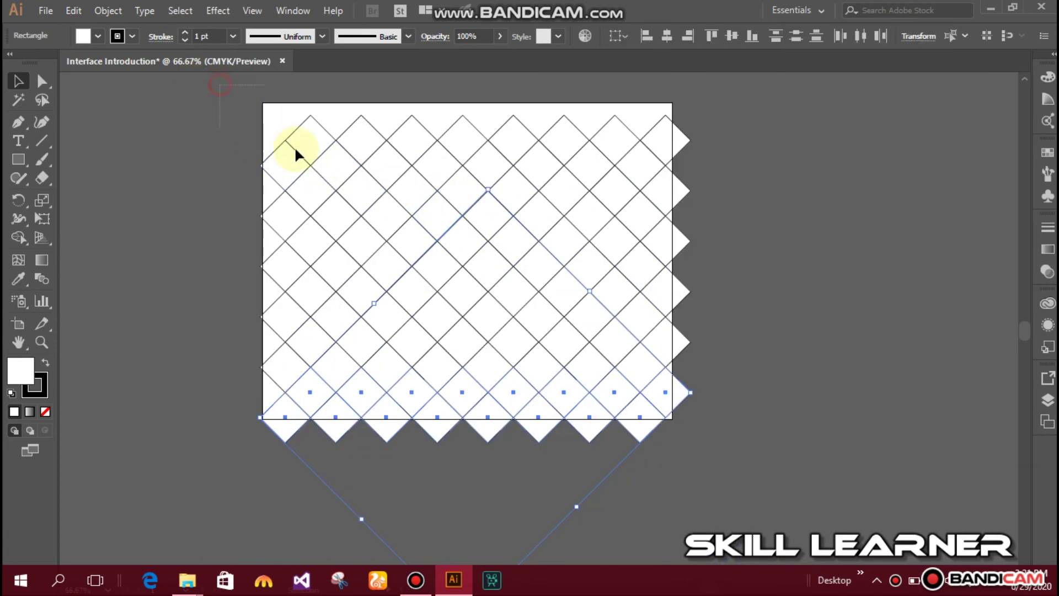
click(746, 428)
click(589, 341)
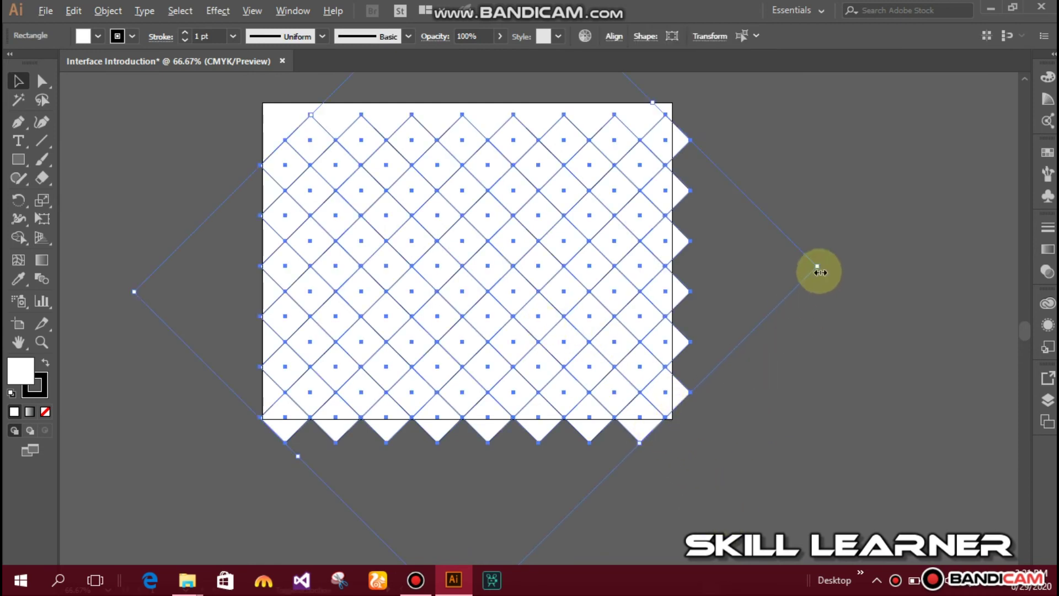
drag(816, 260, 738, 269)
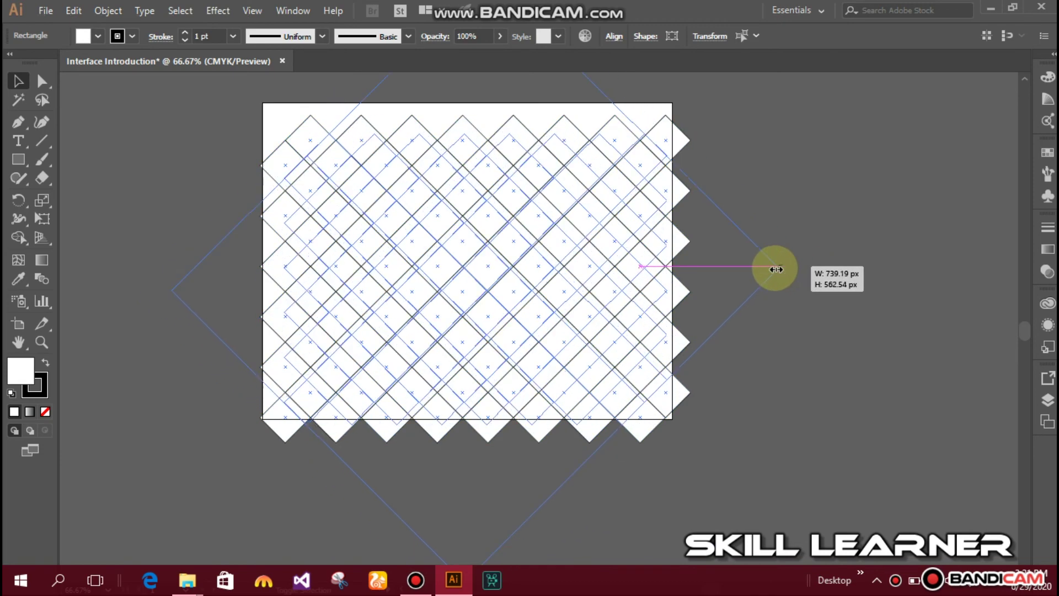
click(766, 286)
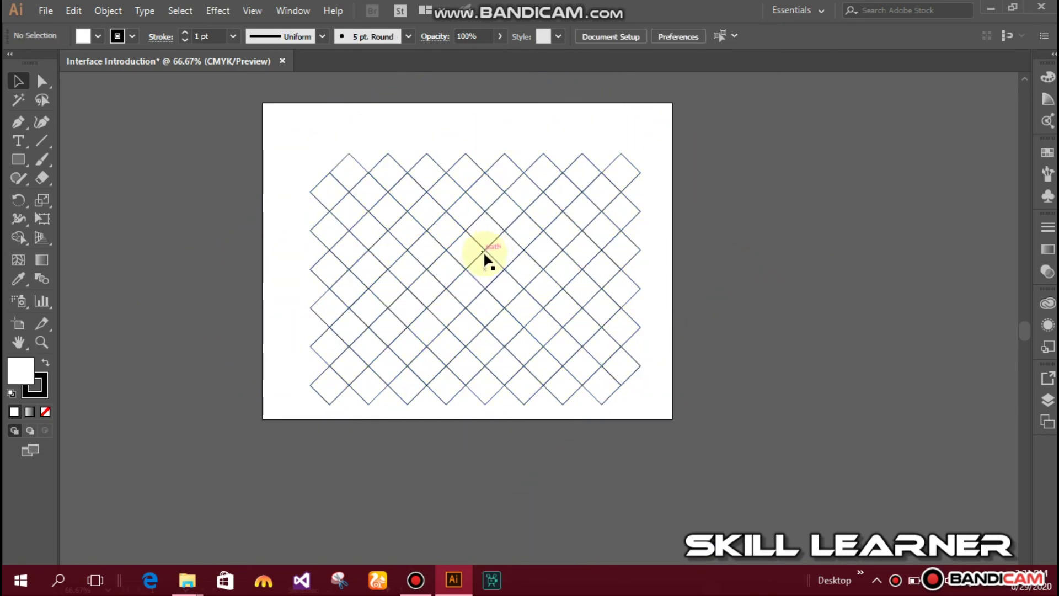
key(ctrl+a)
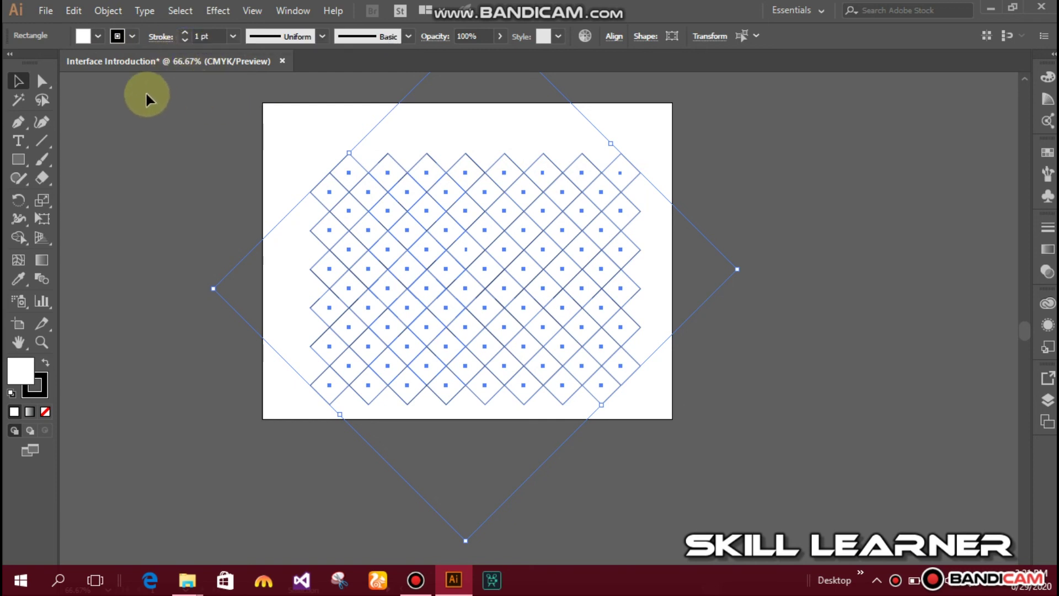
Undo and redo the last change, then set the view zoom to 100%
key(ctrl+z)
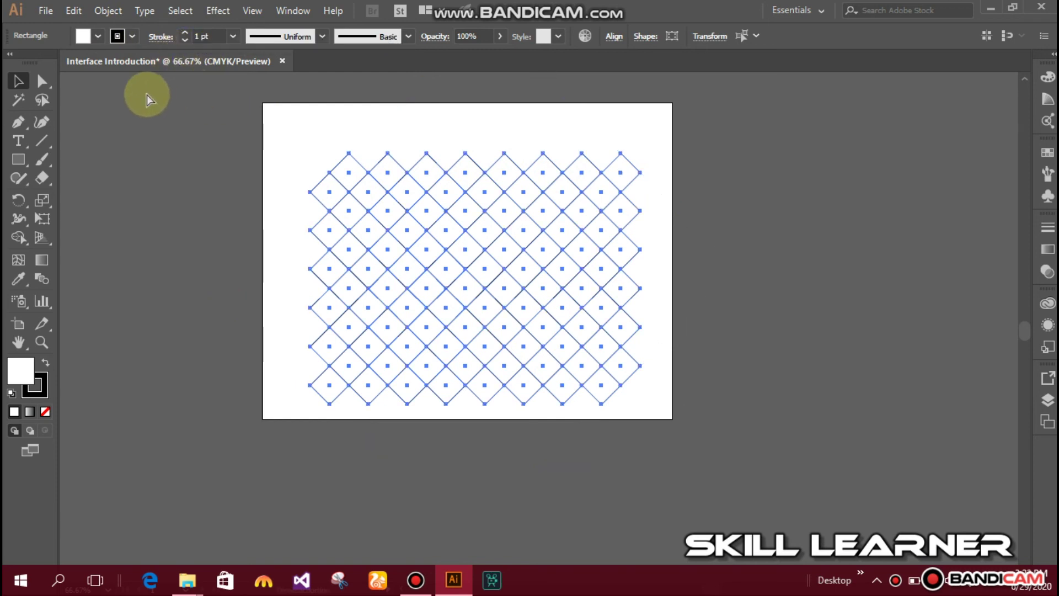
key(ctrl+shift+z)
key(ctrl+1)
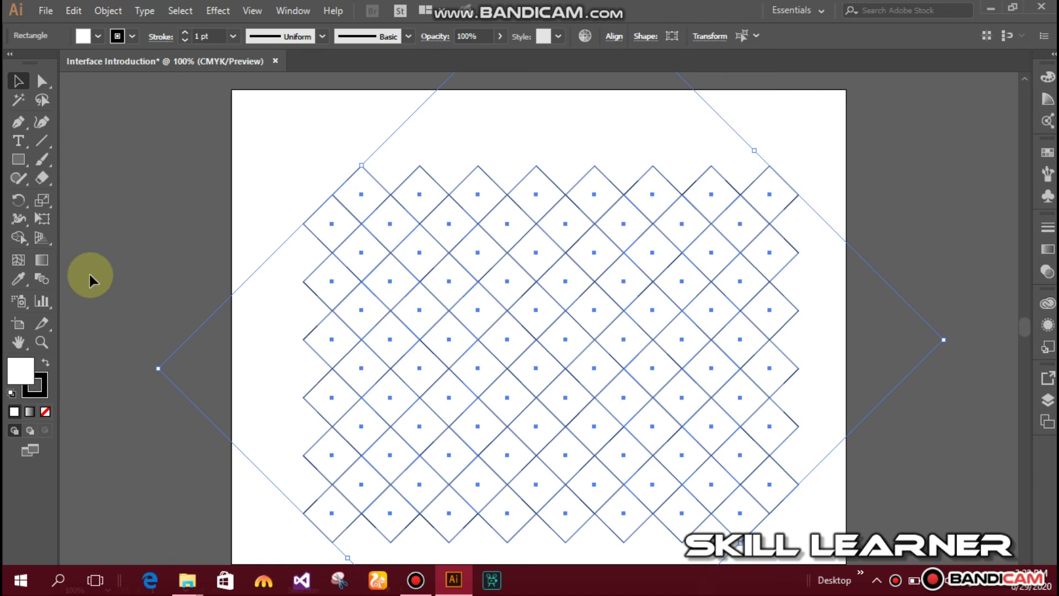
Fill every diamond in the lattice with purple from the Color Picker
click(29, 366)
double_click(28, 366)
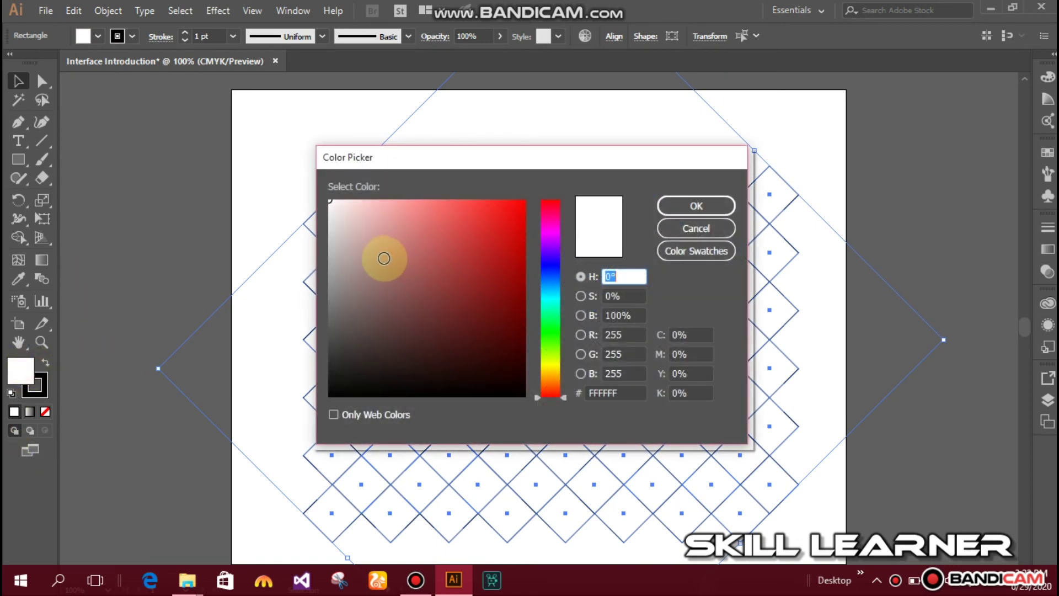
drag(550, 265, 551, 256)
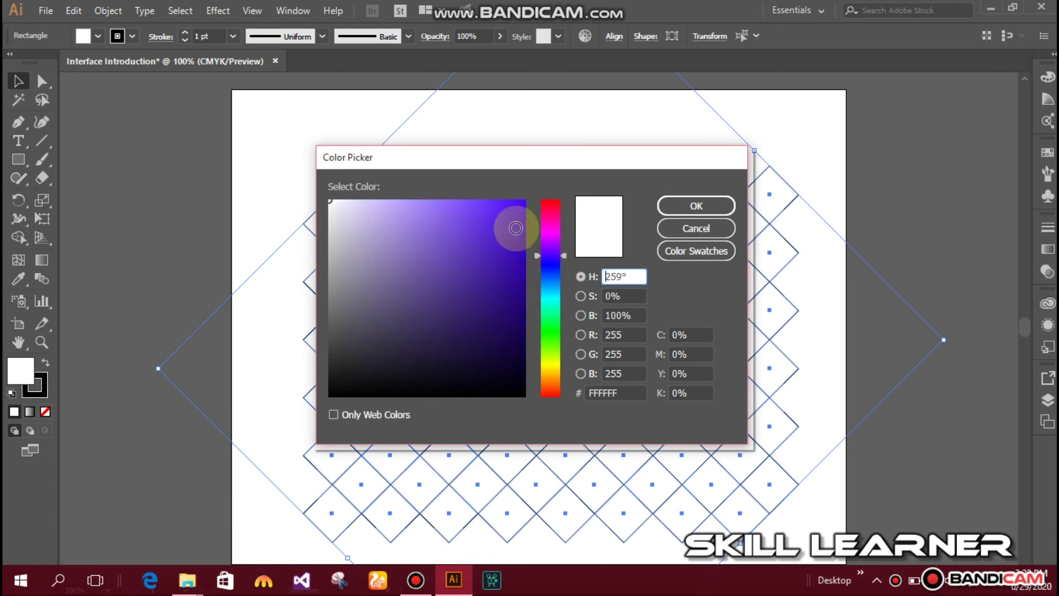
click(506, 216)
click(690, 206)
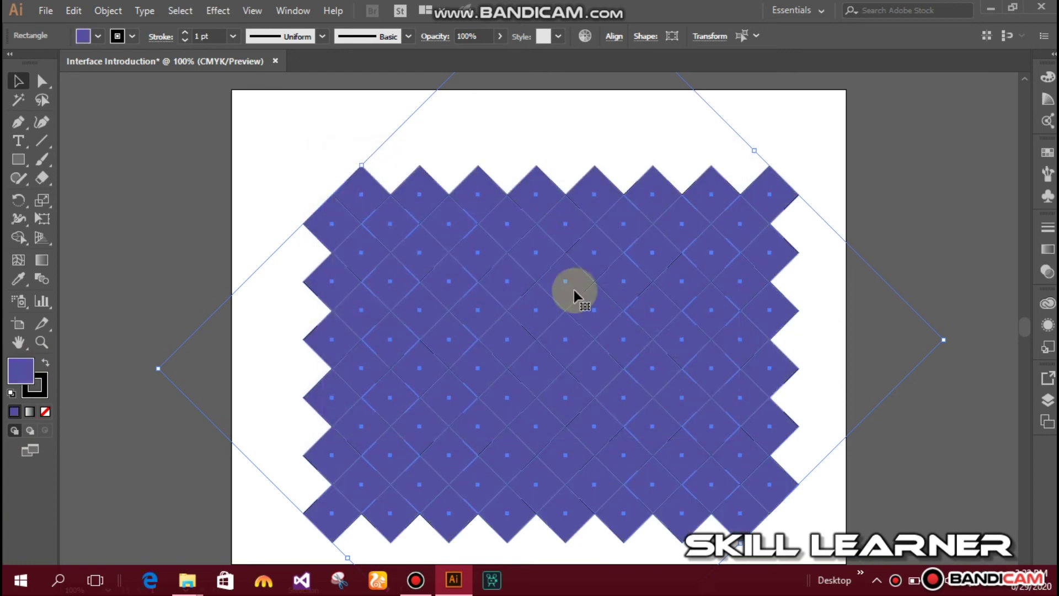
click(859, 188)
click(578, 235)
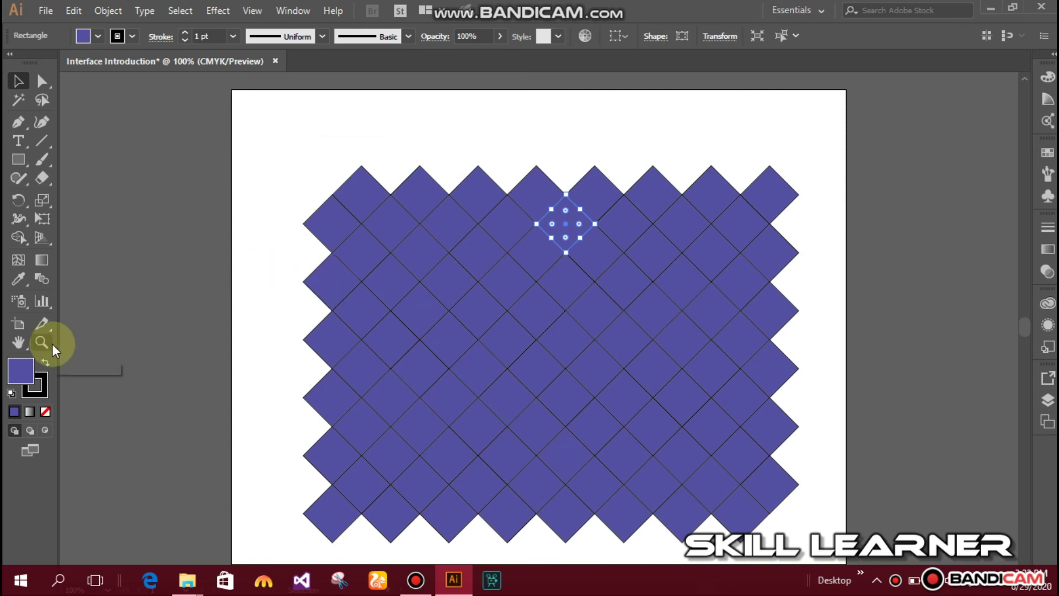
Recolour the selected diamond near the top a darker purple
double_click(19, 372)
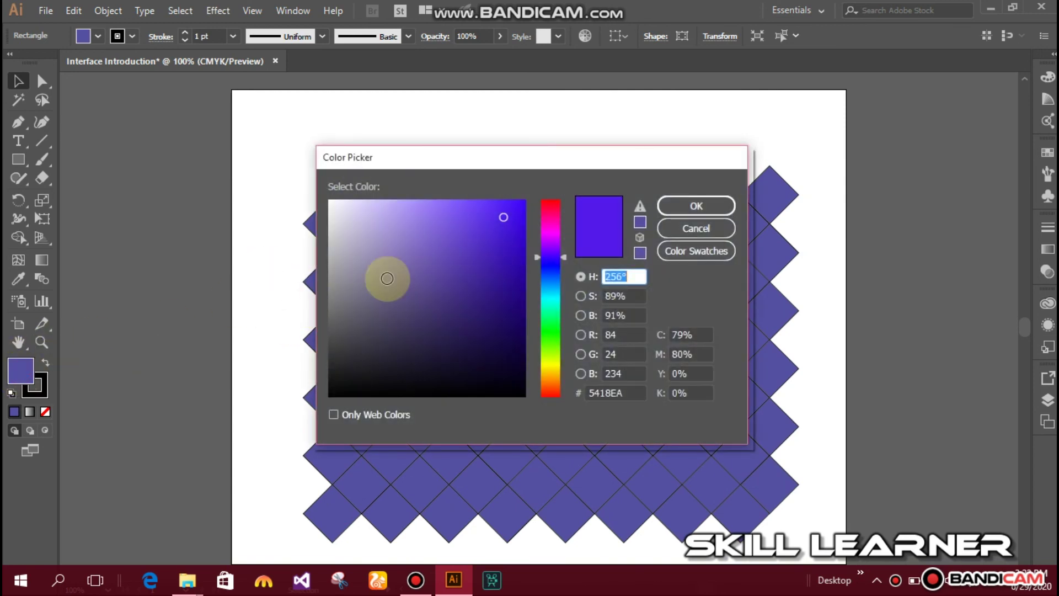
click(426, 327)
click(693, 205)
Fill a diamond on the top edge with bright yellow
click(716, 200)
double_click(21, 371)
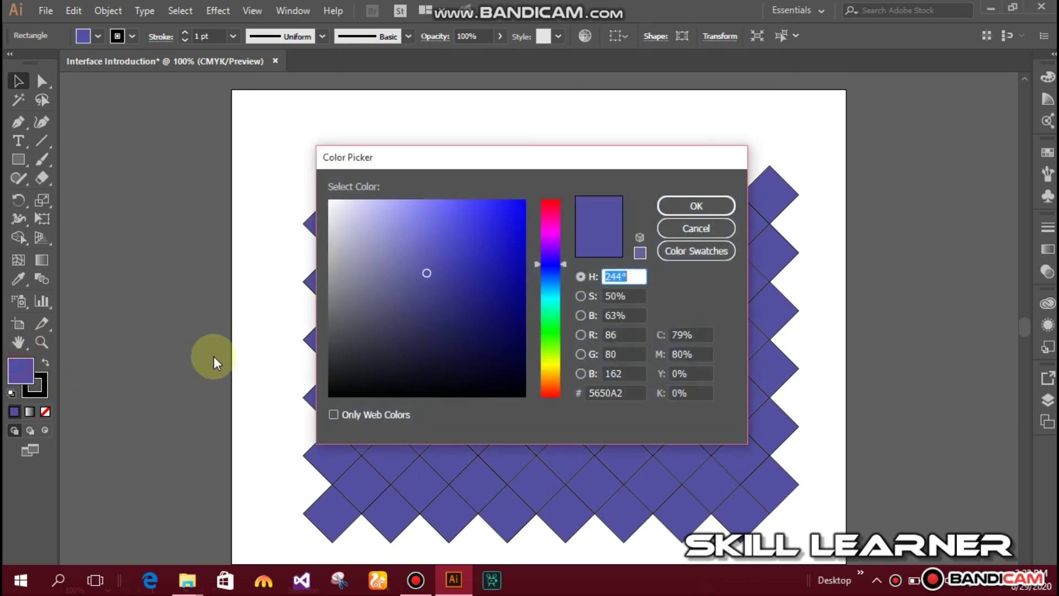
drag(550, 379, 550, 365)
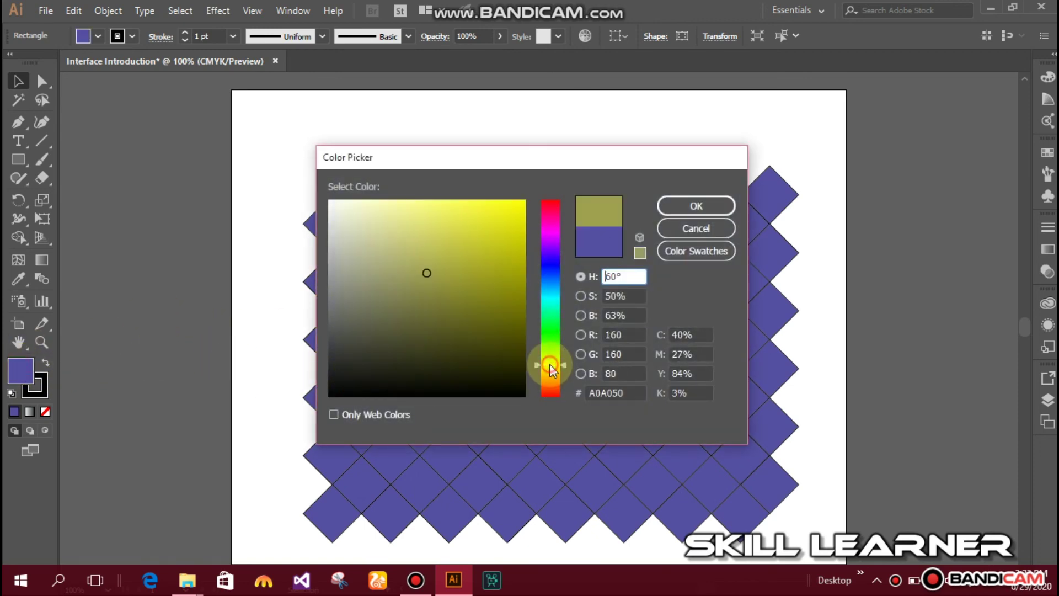
click(504, 209)
click(694, 206)
Fill the centre diamond with bright red, then select all the tiles
click(537, 378)
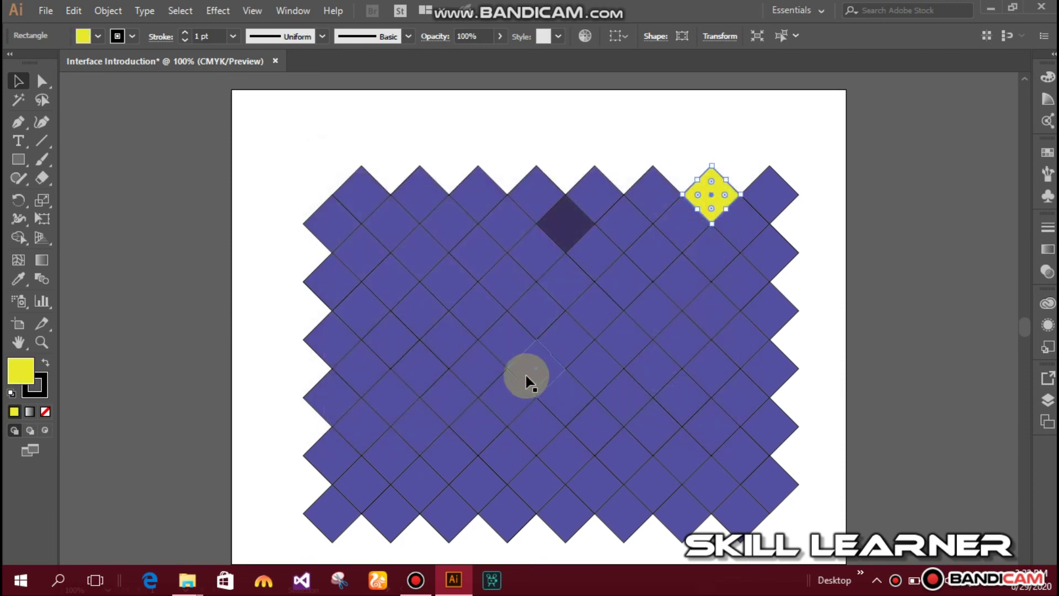
double_click(31, 368)
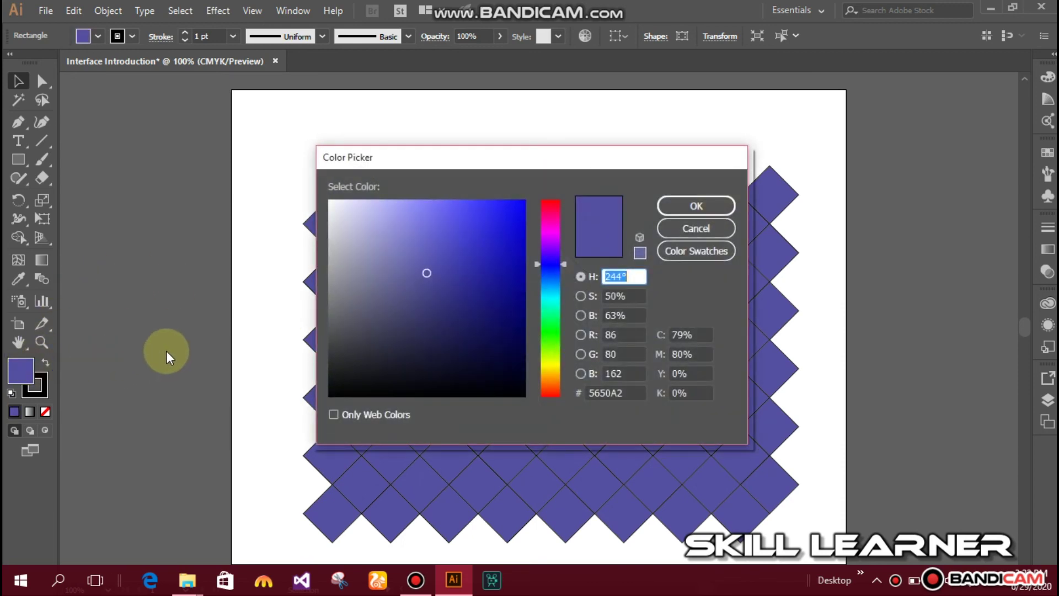
click(550, 382)
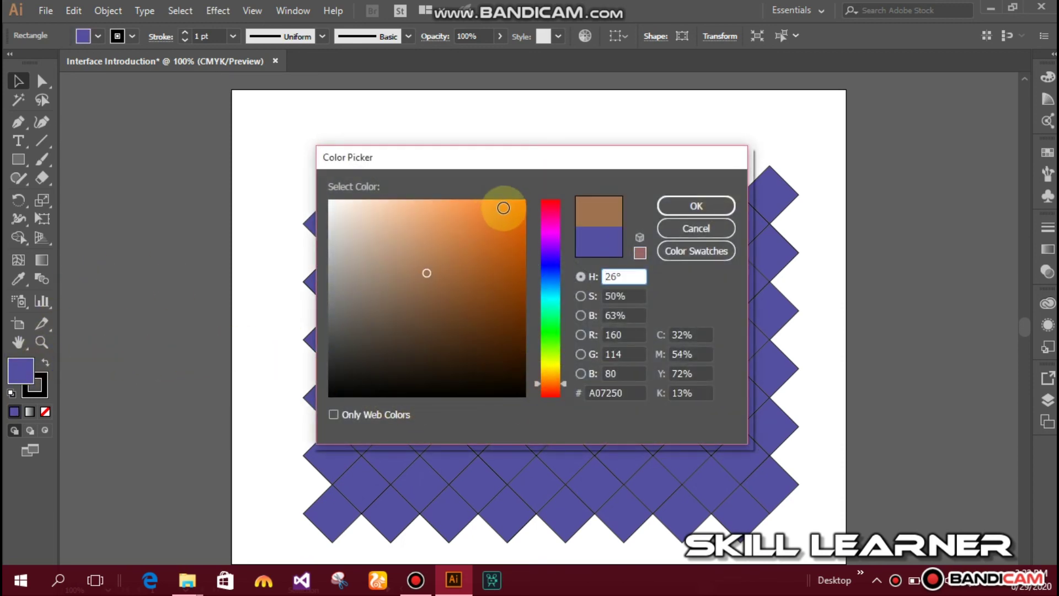
click(556, 389)
click(550, 364)
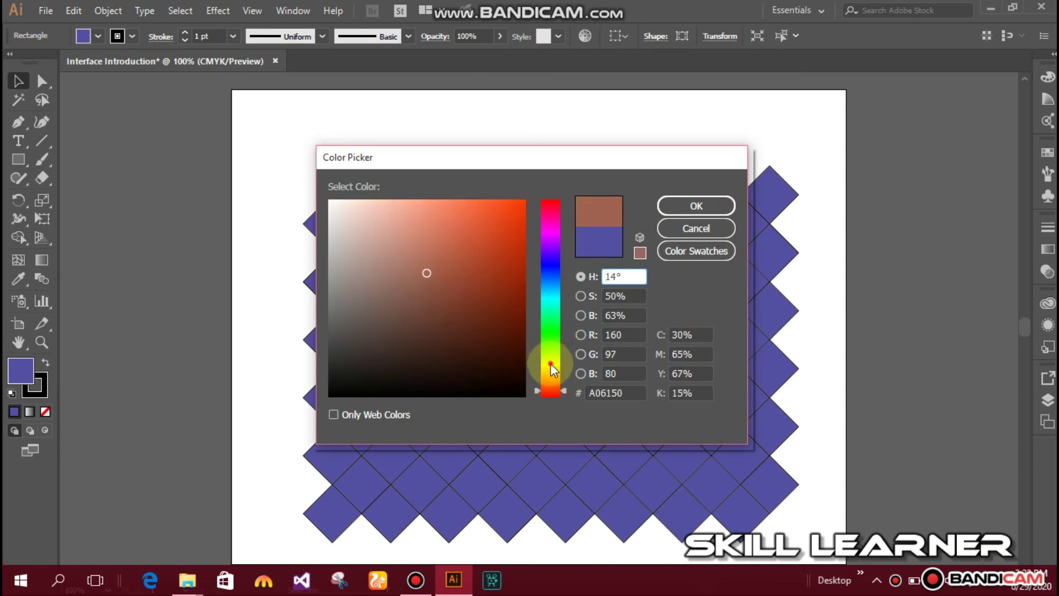
click(549, 205)
click(708, 207)
click(804, 317)
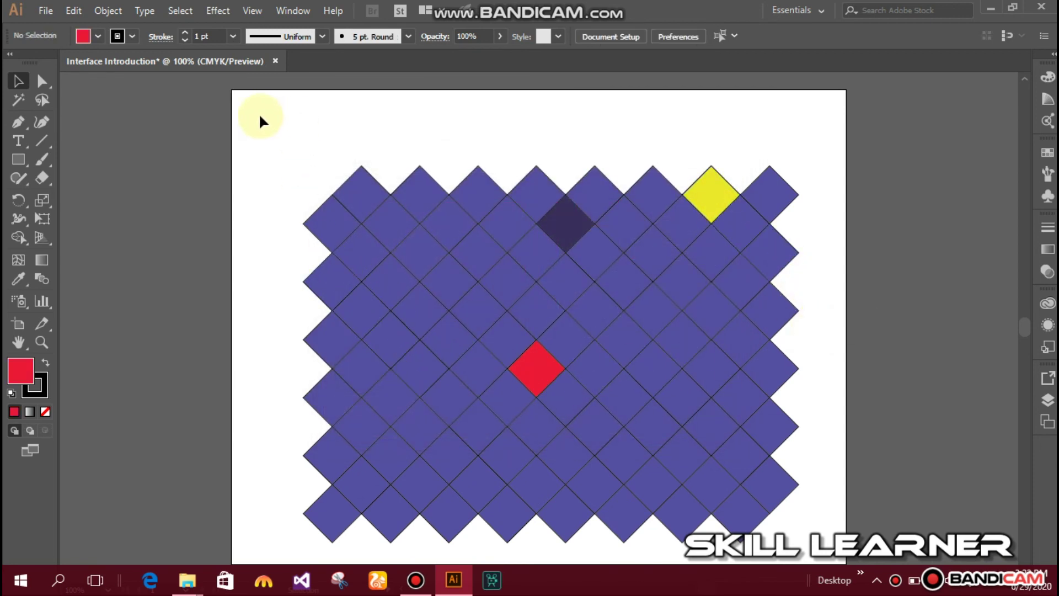
drag(260, 116, 748, 517)
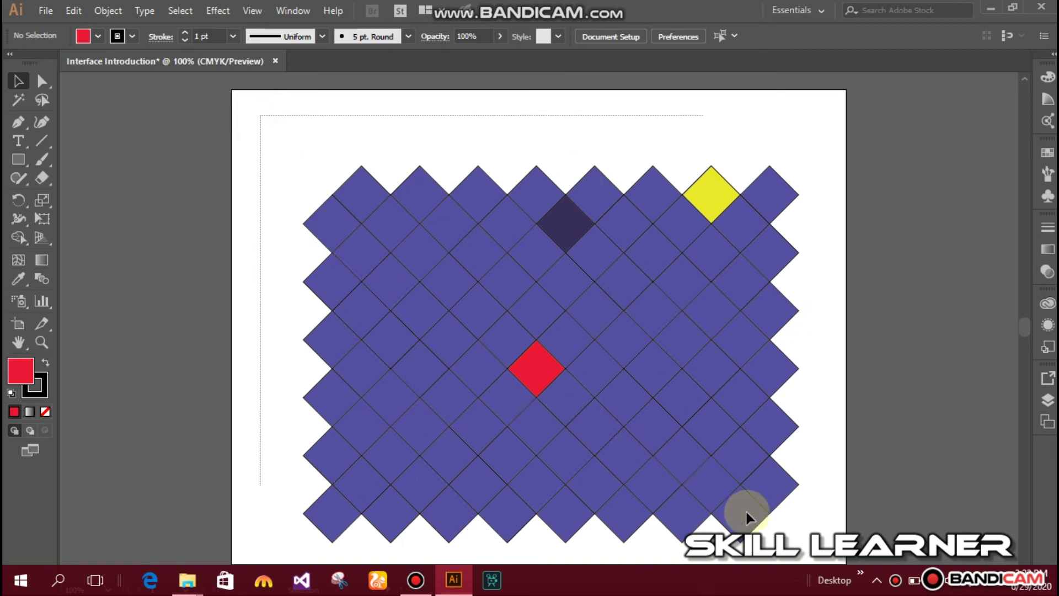
drag(747, 517, 814, 535)
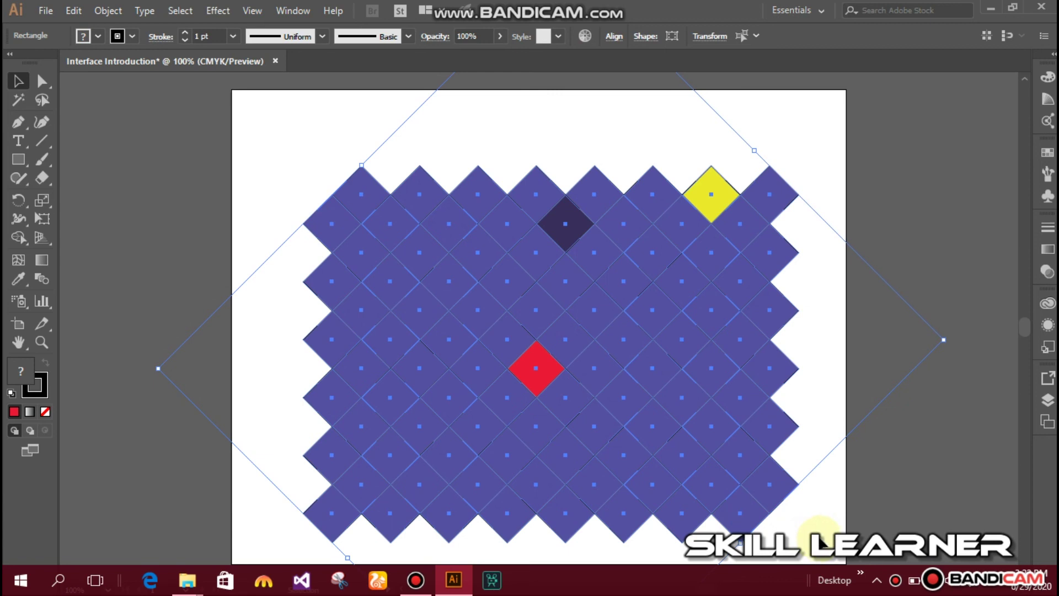
click(726, 421)
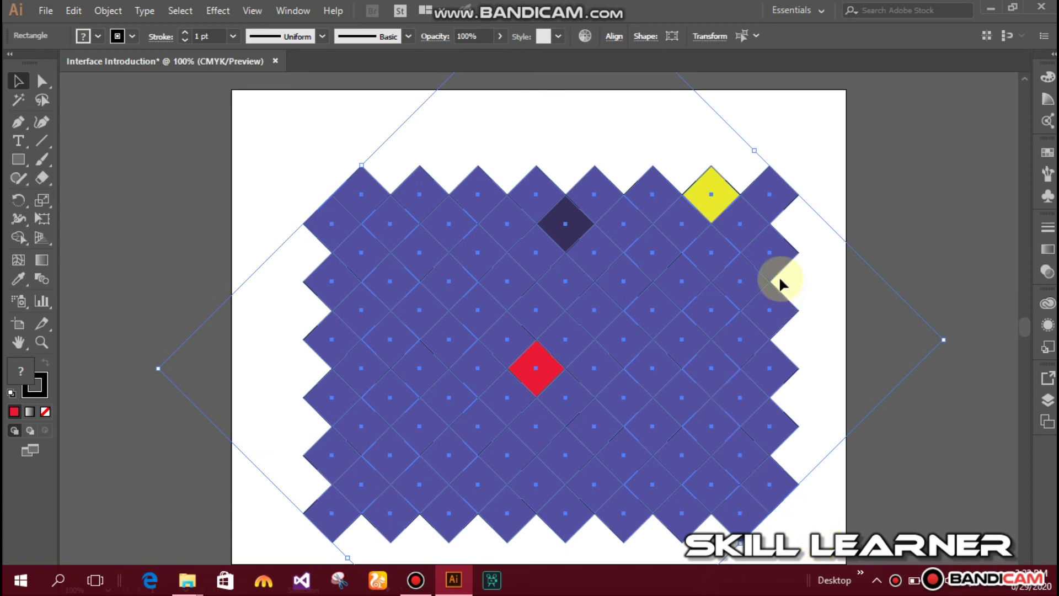